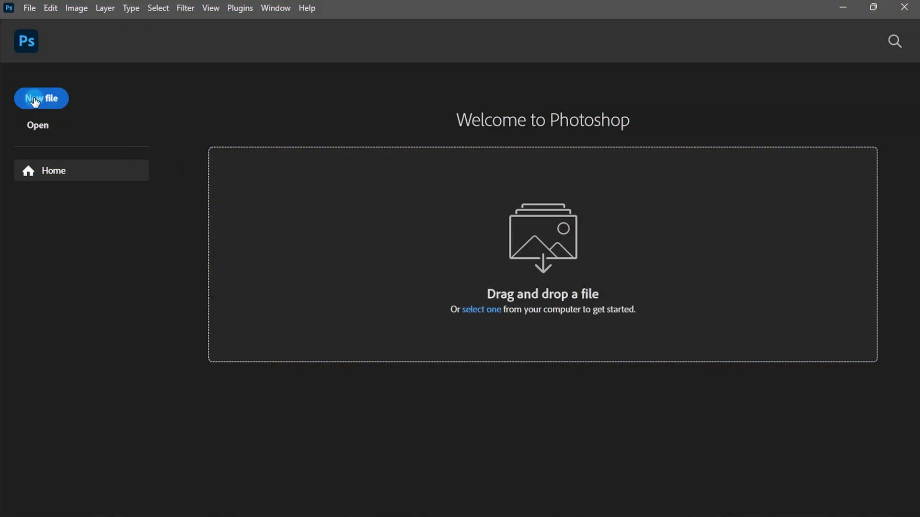
Step: Create an A4 document titled 'Special Coffee Promotion Flyer Template' and fill its background black
click(33, 99)
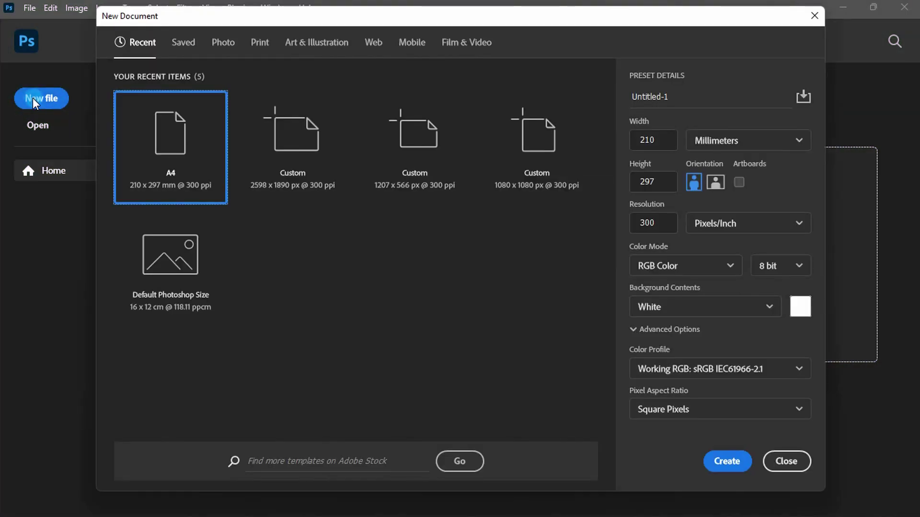
drag(677, 95, 622, 96)
text(Special Coffee Promotion Flyer Template)
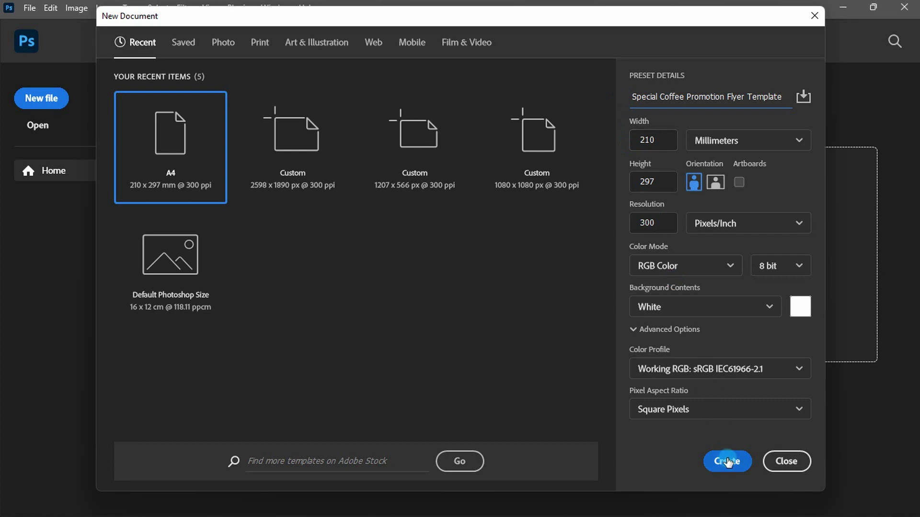
click(726, 461)
key(alt+BackSpace)
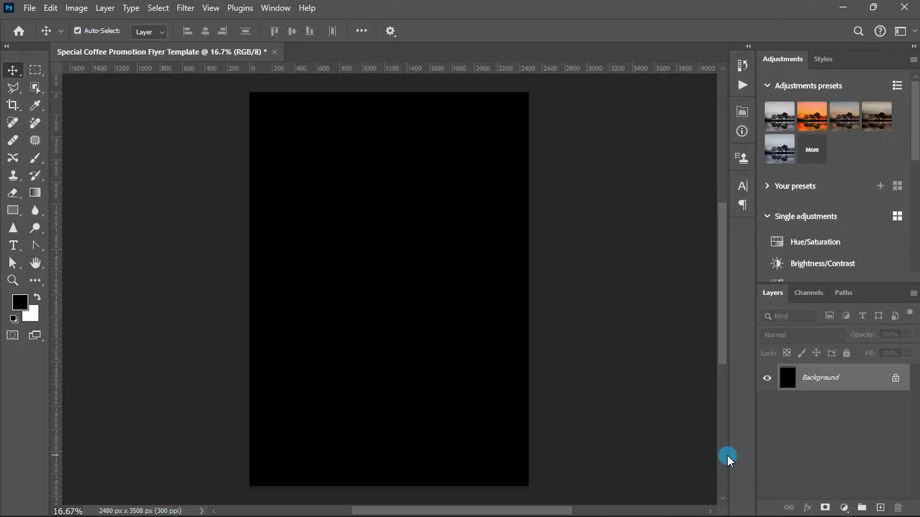
Step: Place the coffee-plant photo, enlarged and moved toward the top of the page
drag(400, 274, 389, 287)
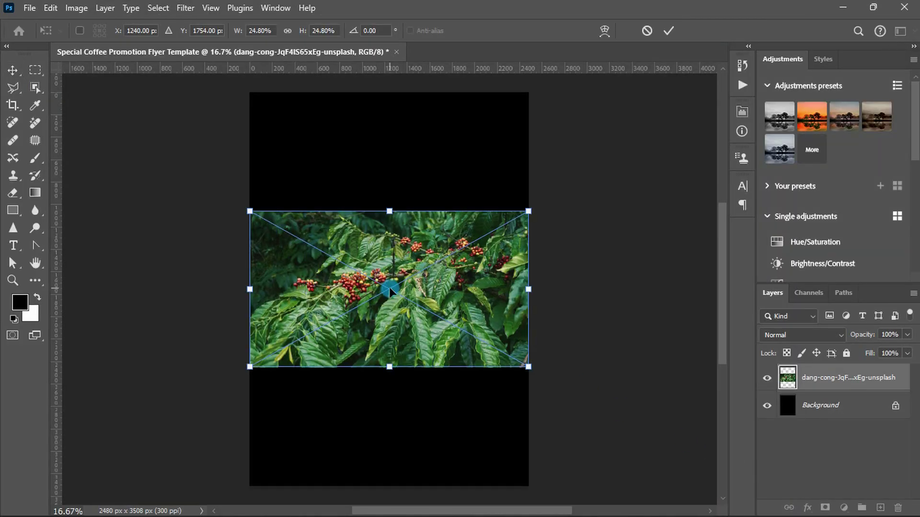
drag(527, 209, 598, 190)
drag(389, 289, 393, 257)
key(Return)
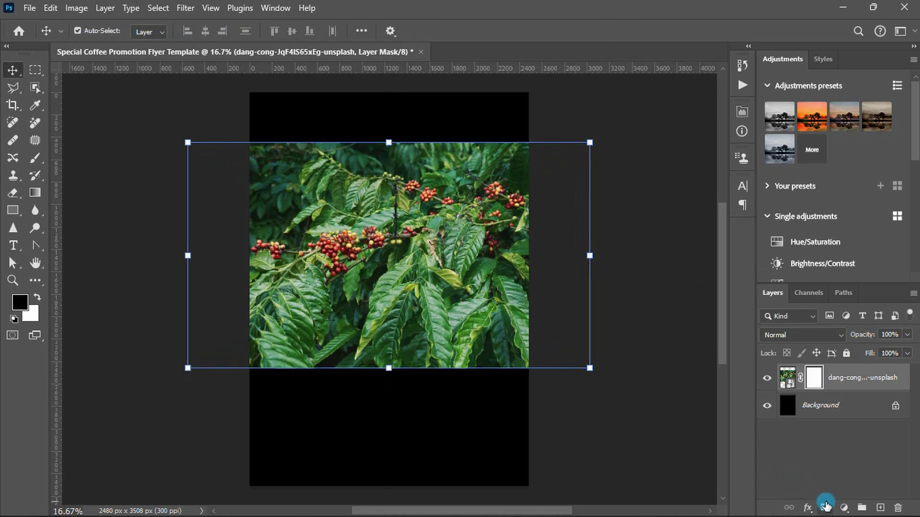
Step: Fade the plant photo's edges to dark with a 50-brightness gradient mask, brushing its top edge darker
click(32, 194)
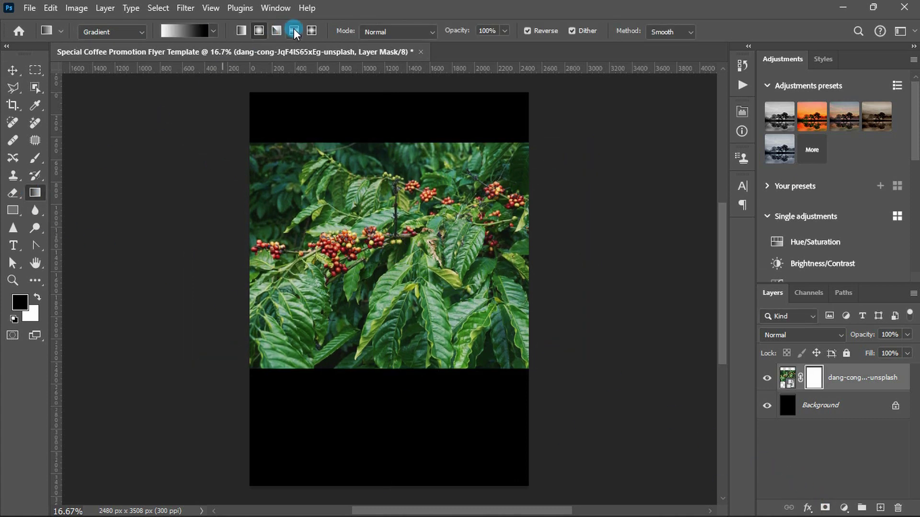
drag(388, 260, 533, 274)
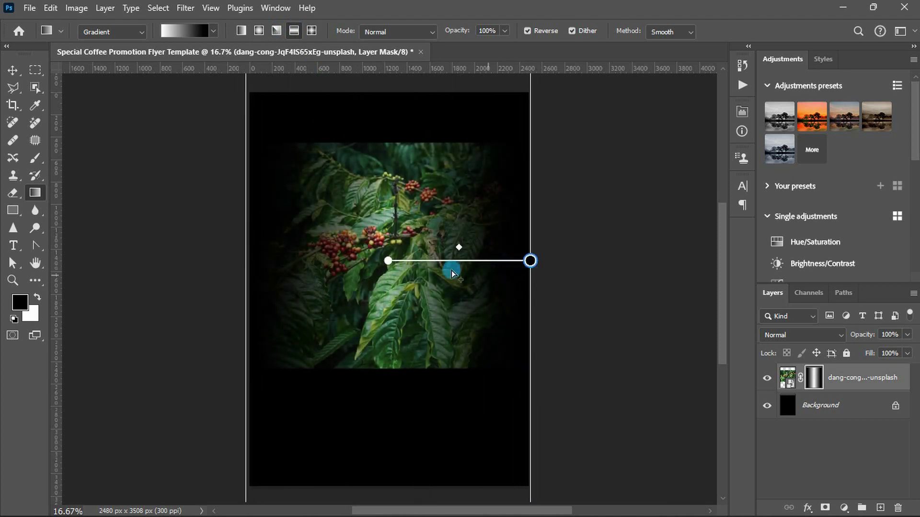
double_click(389, 261)
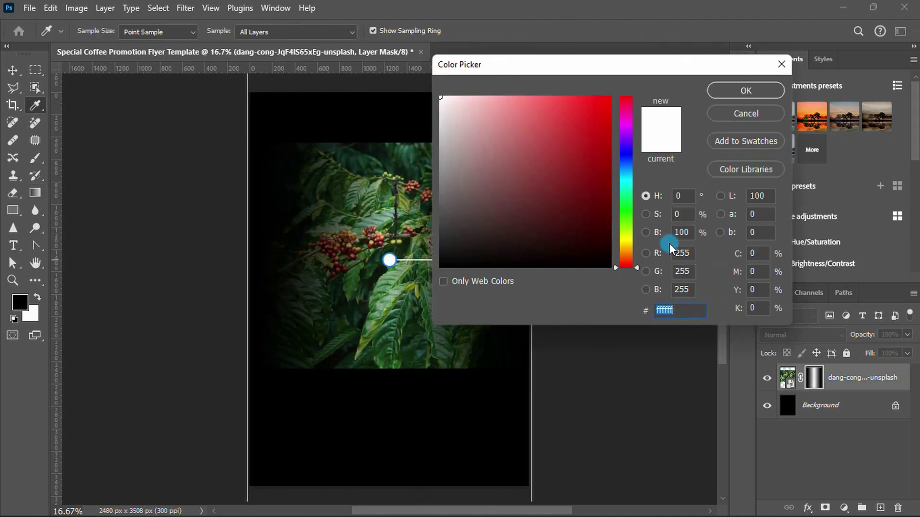
text(50)
key(Return)
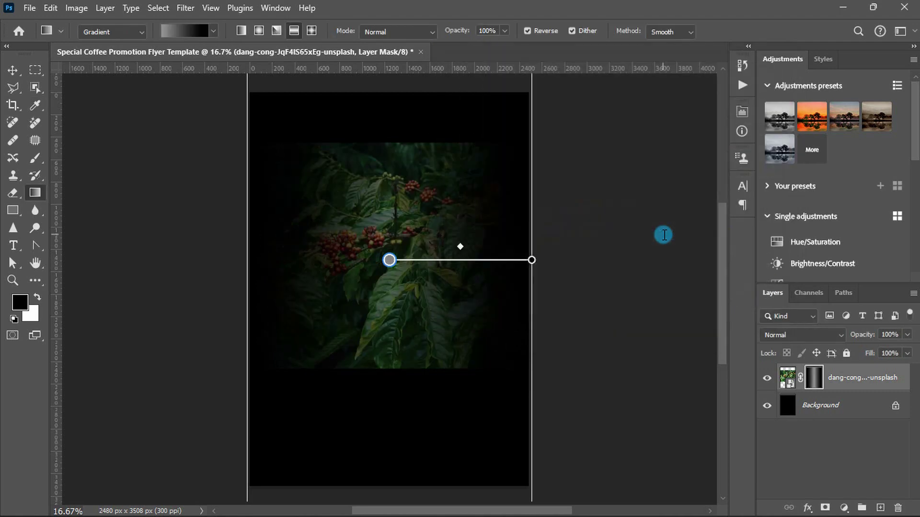
click(42, 163)
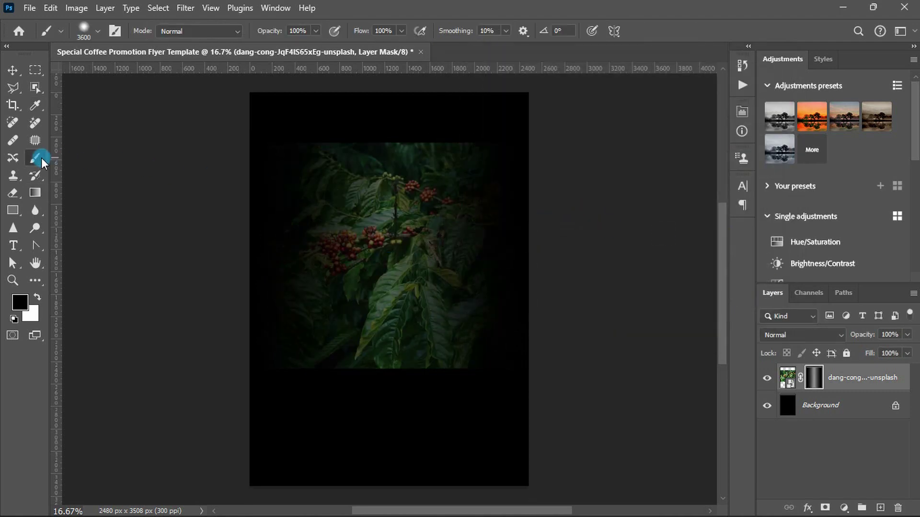
click(67, 159)
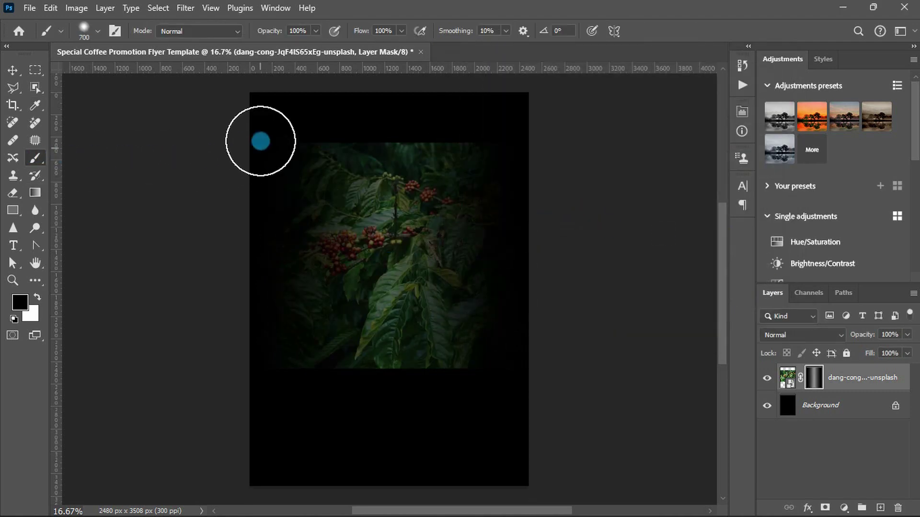
key(bracketleft)
key(bracketleft)
key(bracketleft)
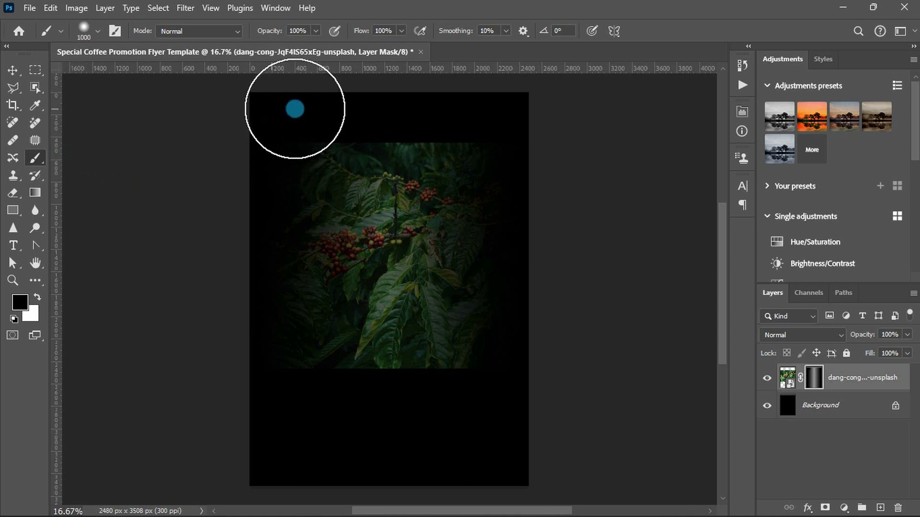
drag(273, 110, 543, 106)
Step: Add a Hue/Saturation adjustment targeting Greens and bring in the coffee-bean photo
key(v)
click(777, 241)
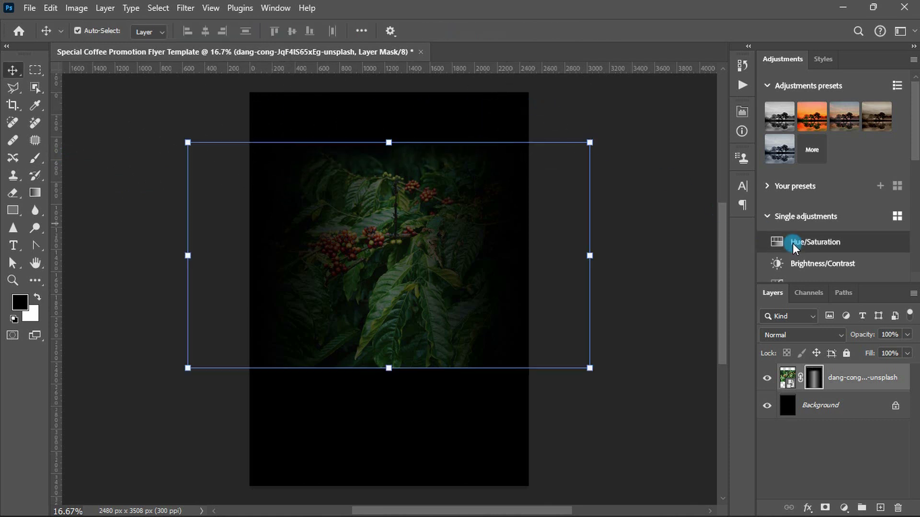
click(632, 171)
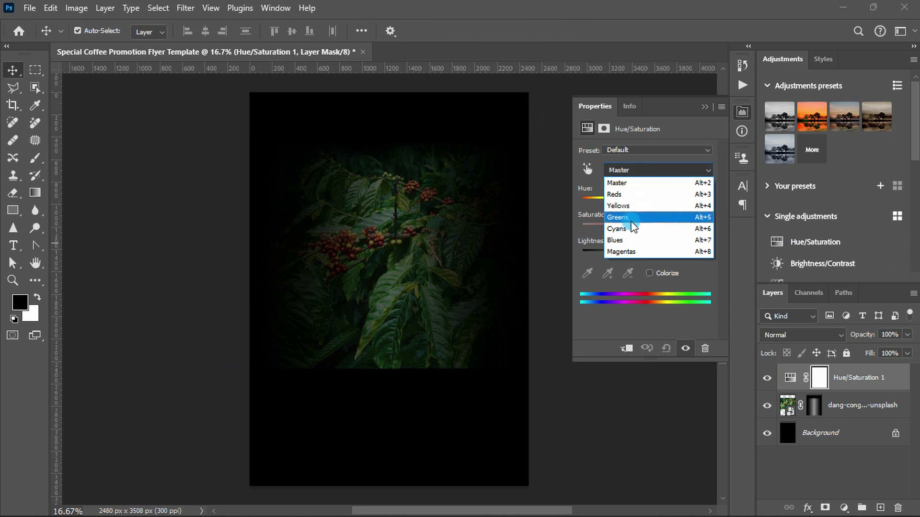
click(632, 225)
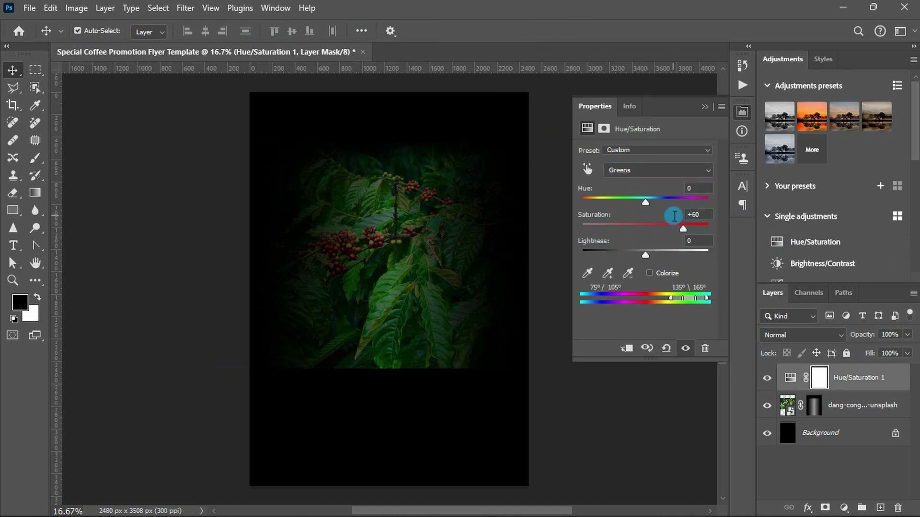
mouse_move(674, 216)
mouse_down()
mouse_move(389, 293)
mouse_move(394, 187)
mouse_up()
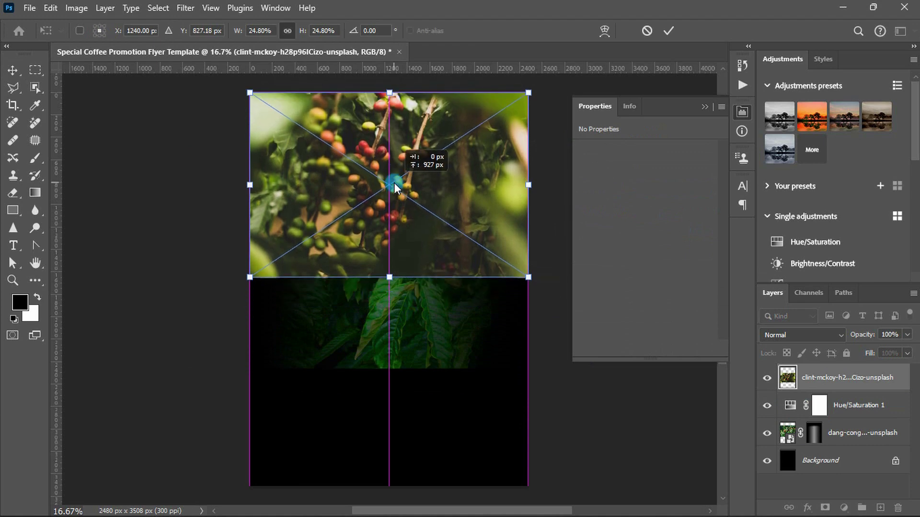
Step: Commit the coffee-bean photo at the top and mask it to show only the top corners
key(Return)
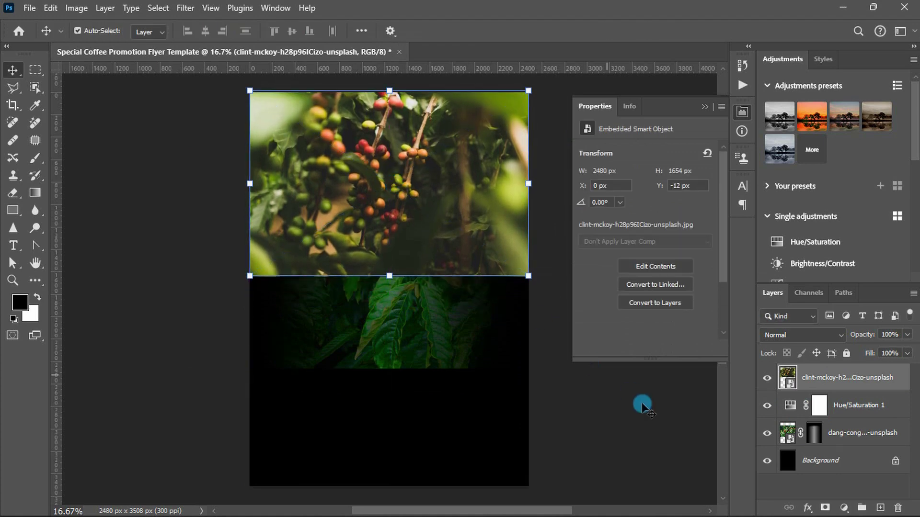
alt+click(823, 509)
key(b)
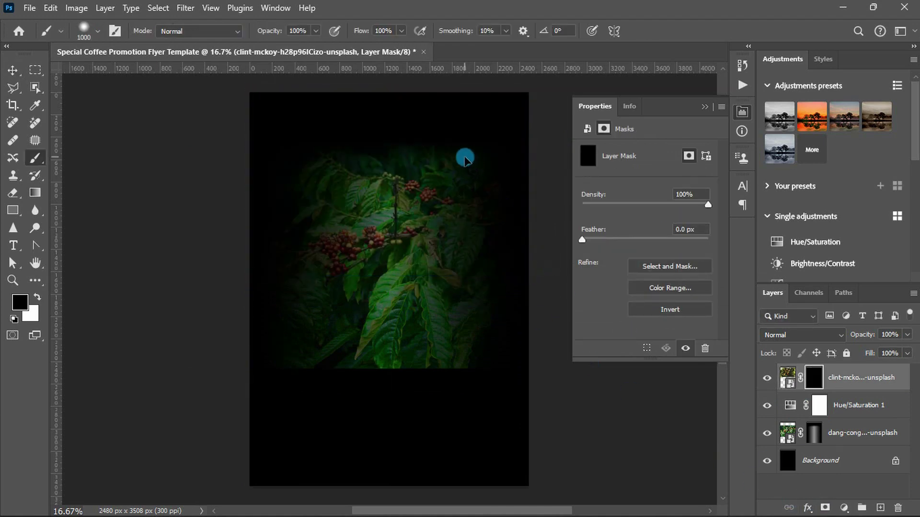
key(])
key(])
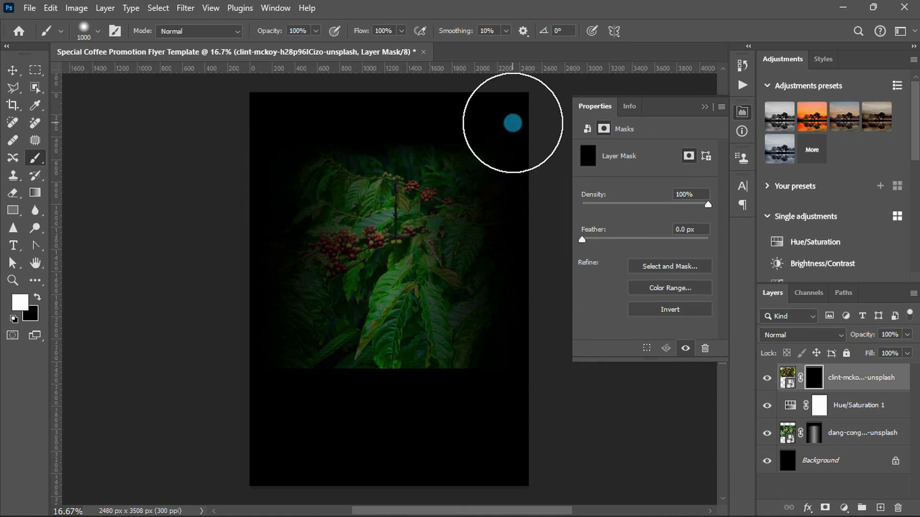
drag(497, 127, 517, 129)
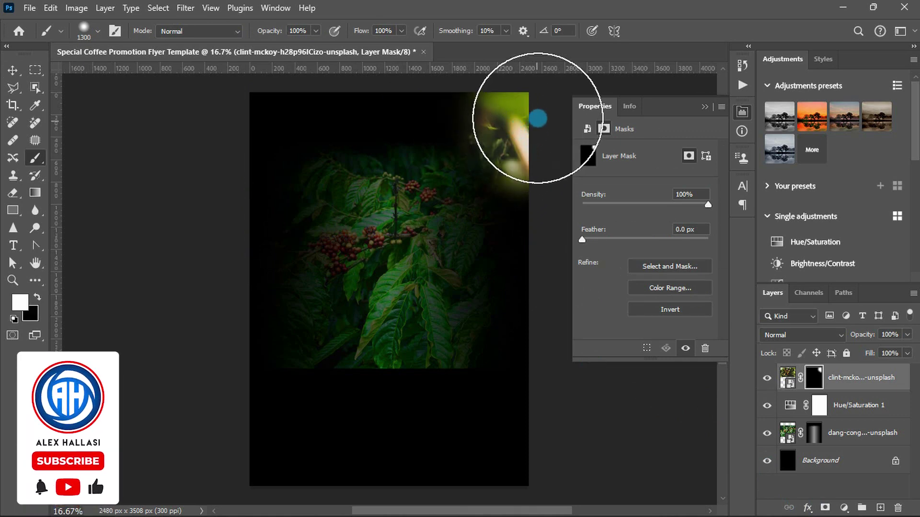
key(])
click(232, 117)
drag(252, 99, 242, 117)
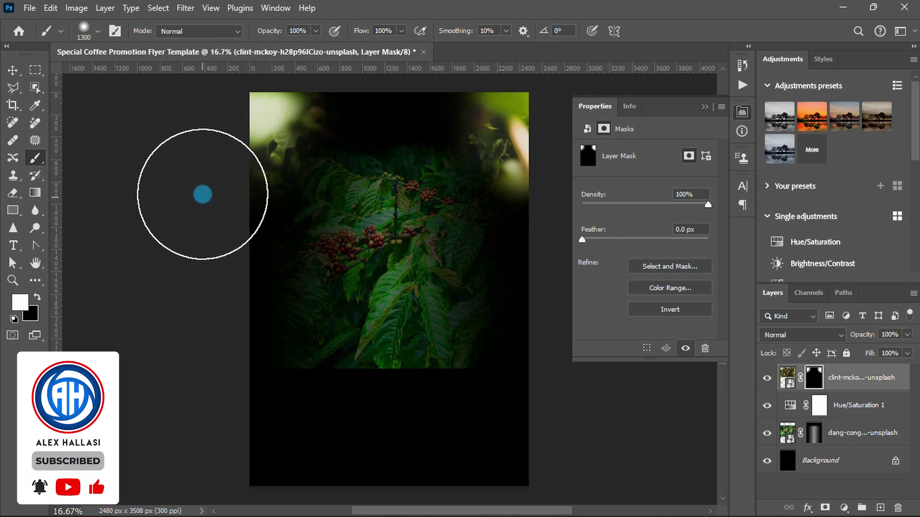
drag(205, 144, 245, 131)
key(v)
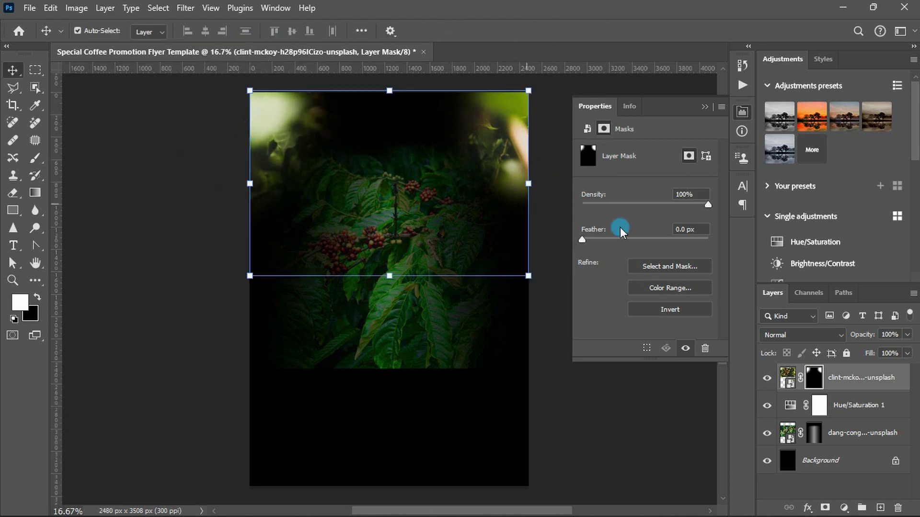
Step: Clip a Hue/Saturation adjustment with Hue +42 to the bean photo and bring in the wood texture
click(810, 242)
click(625, 347)
click(694, 188)
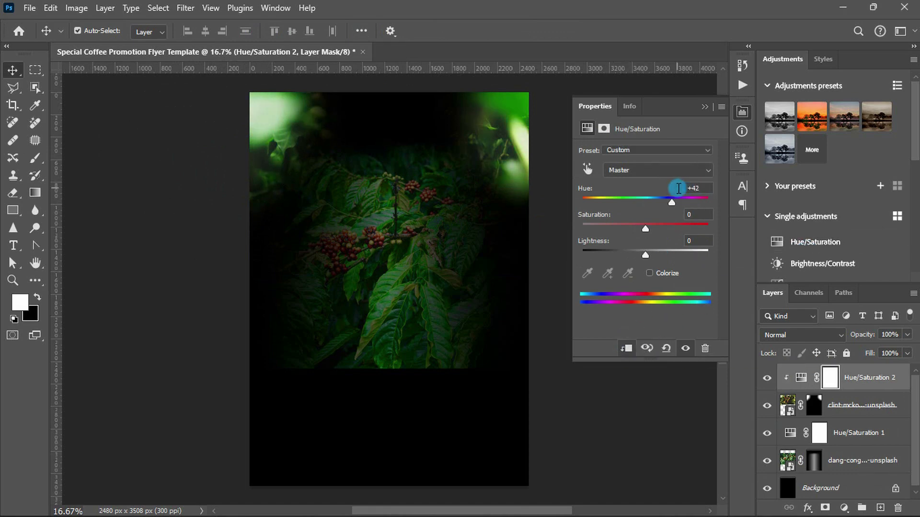
drag(390, 288, 390, 365)
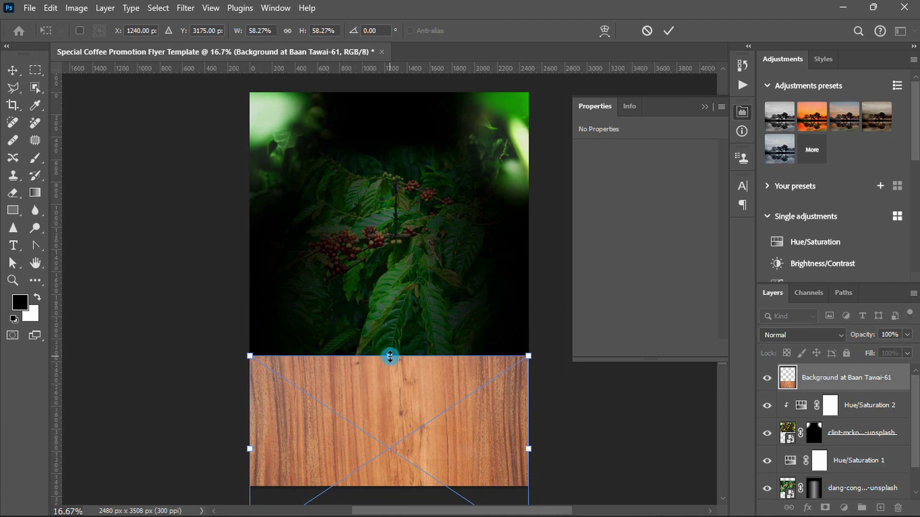
Step: Put the wood texture into Perspective transform and spread its bottom edge wide
scroll(390, 357, down, 3)
right_click(388, 357)
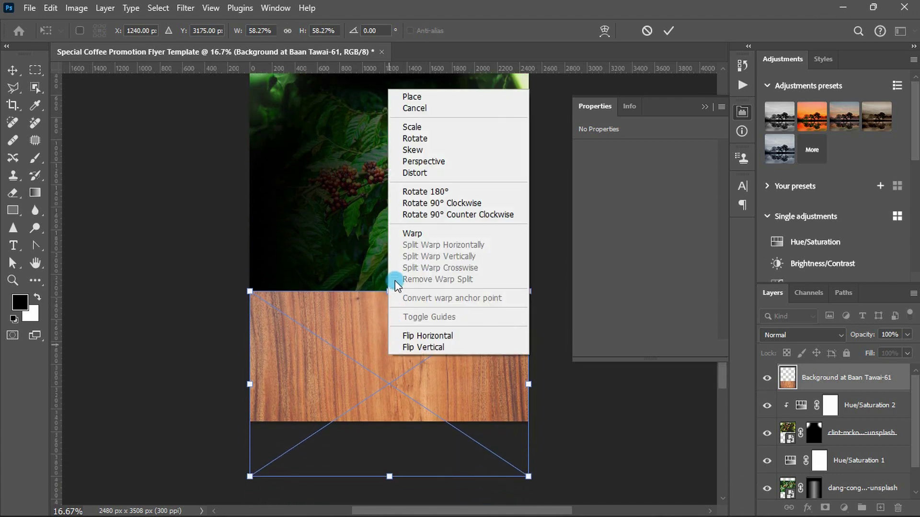
click(392, 162)
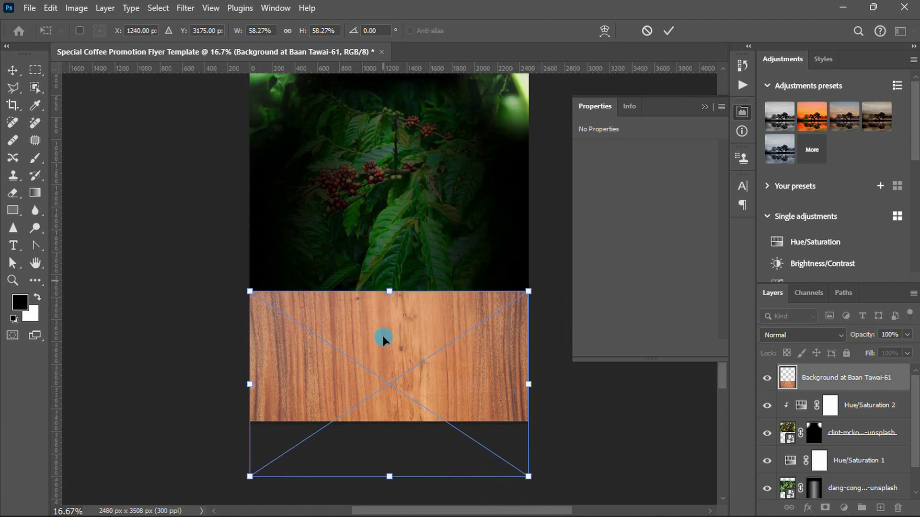
scroll(386, 384, down, 3)
drag(459, 431, 700, 411)
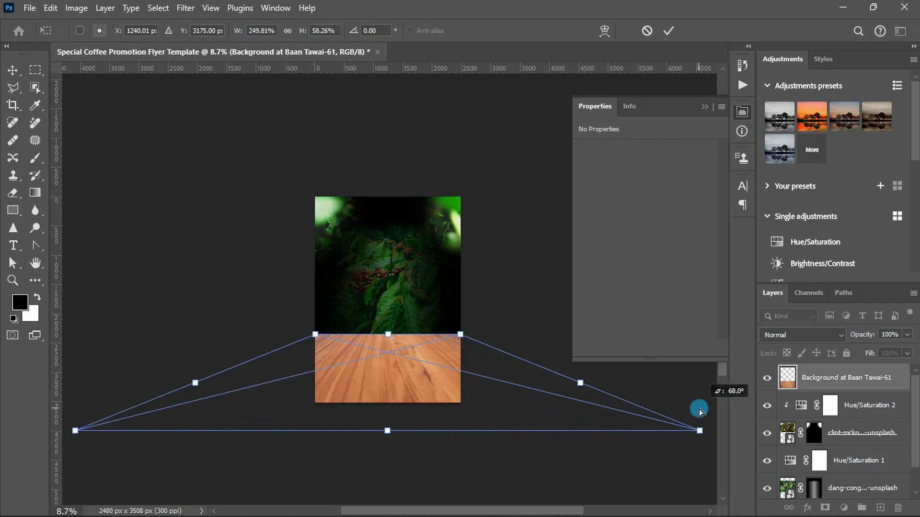
drag(484, 333, 472, 332)
drag(394, 367, 415, 363)
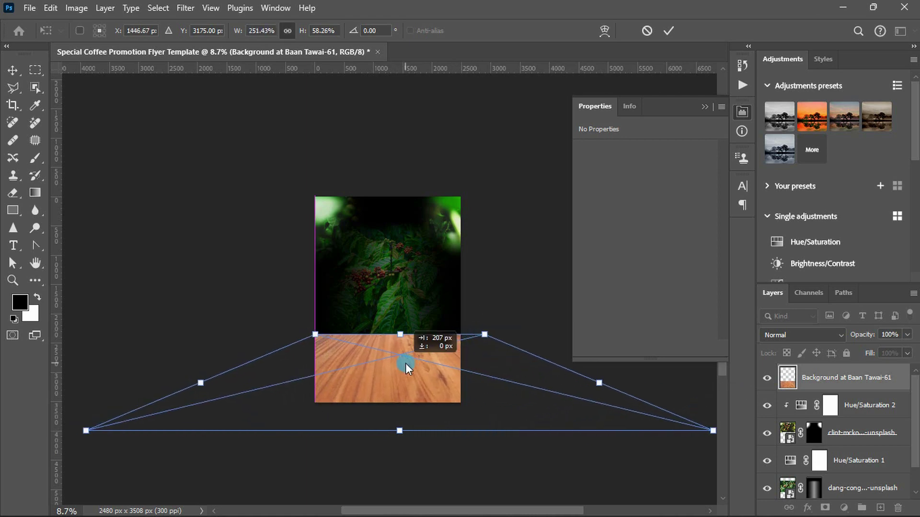
Step: Fine-tune the wood's perspective corners and commit the transform
scroll(437, 365, right, 2)
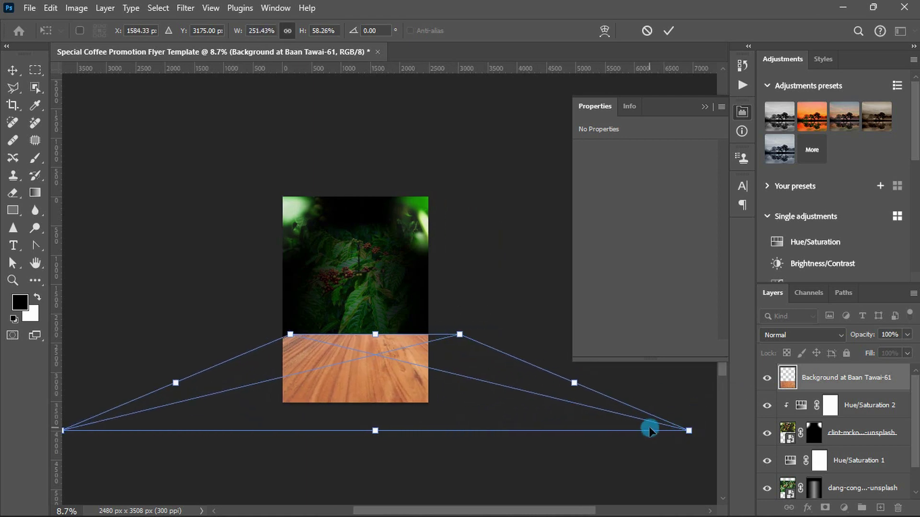
scroll(650, 429, right, 1)
drag(667, 431, 685, 433)
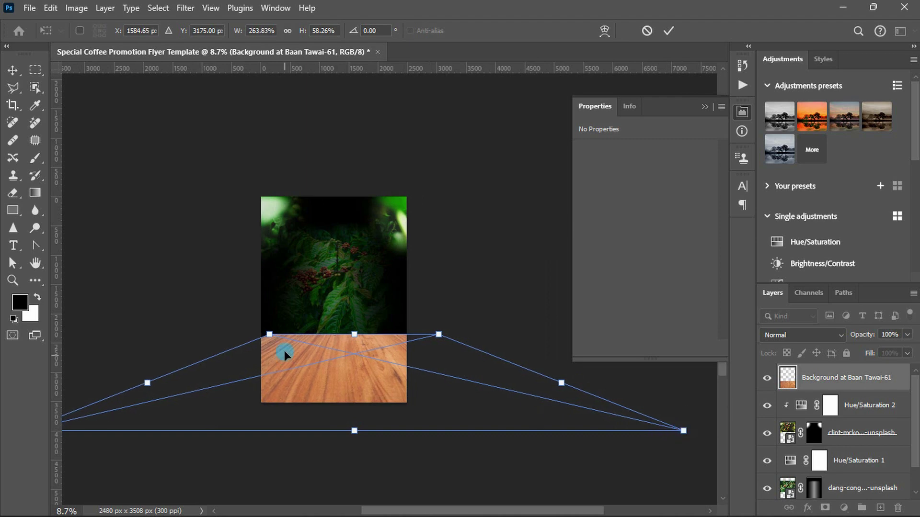
drag(268, 336, 260, 336)
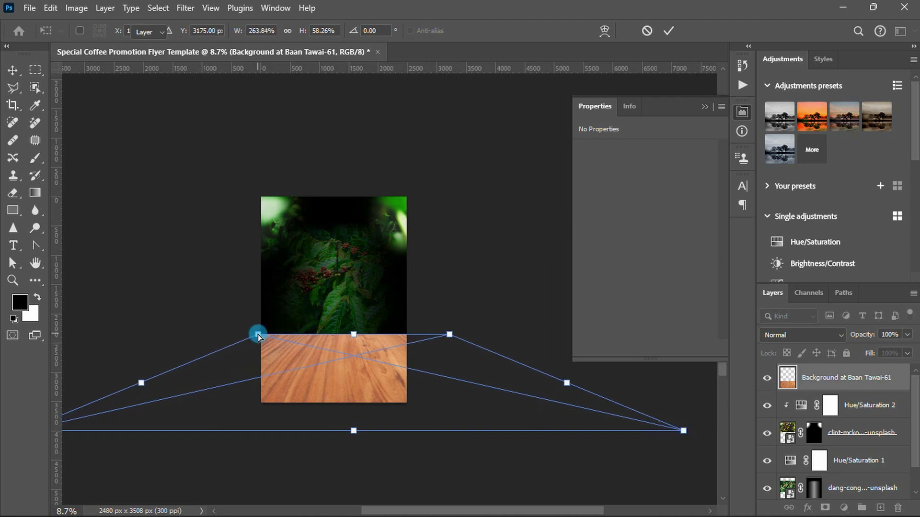
key(Return)
click(230, 294)
key(ctrl+0)
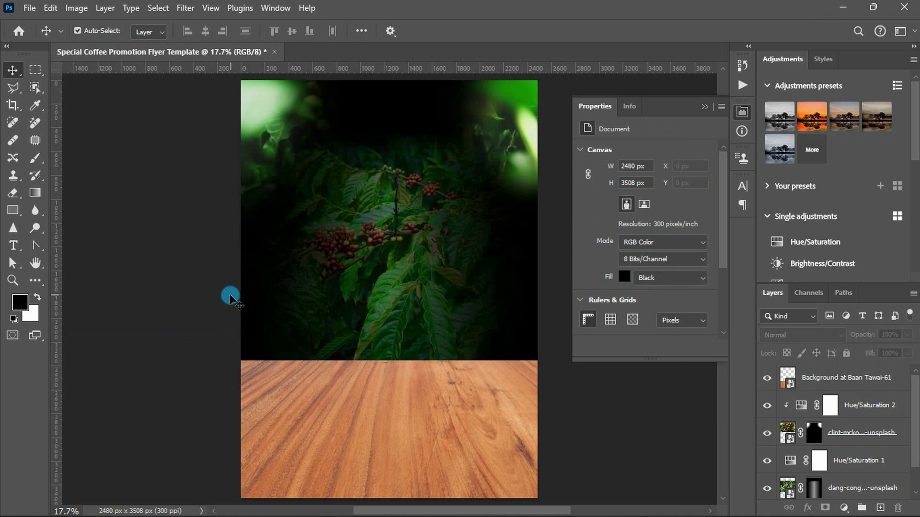
Step: Mask the wood layer and fade its edges dark with a non-reversed radial gradient
click(286, 363)
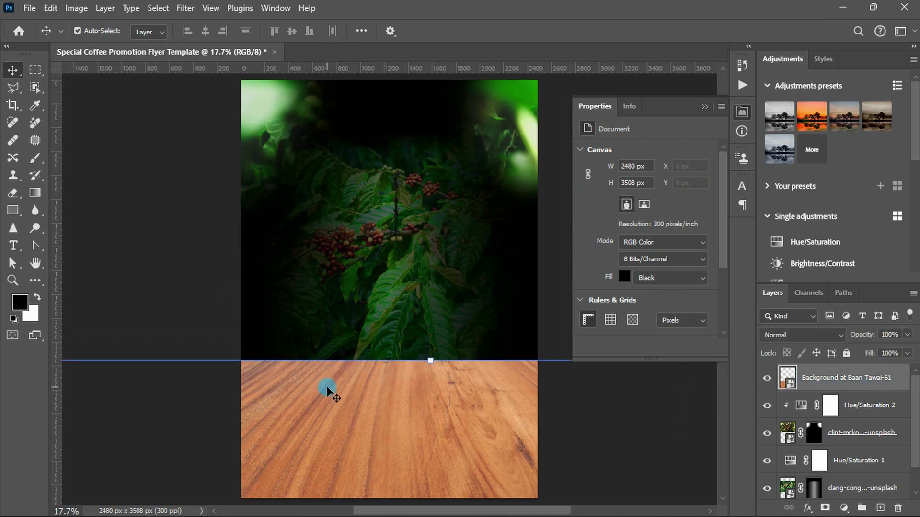
click(825, 508)
key(g)
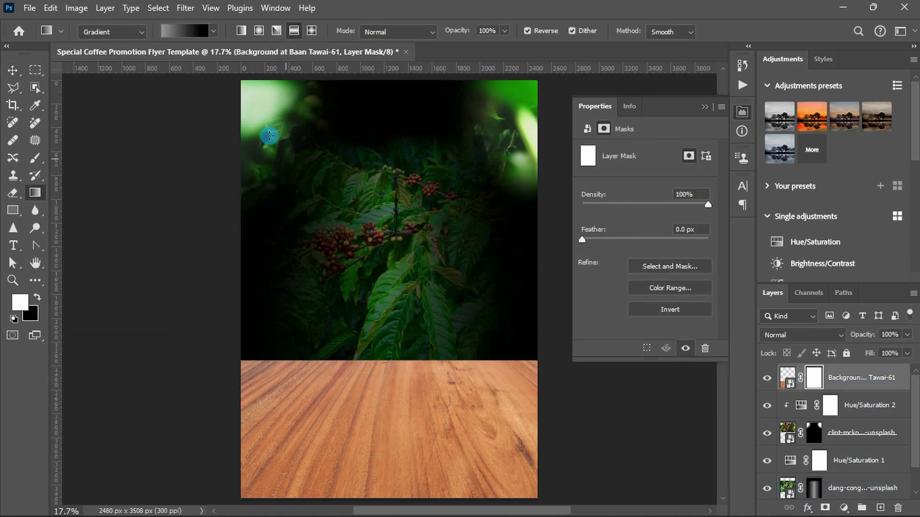
click(211, 31)
click(114, 57)
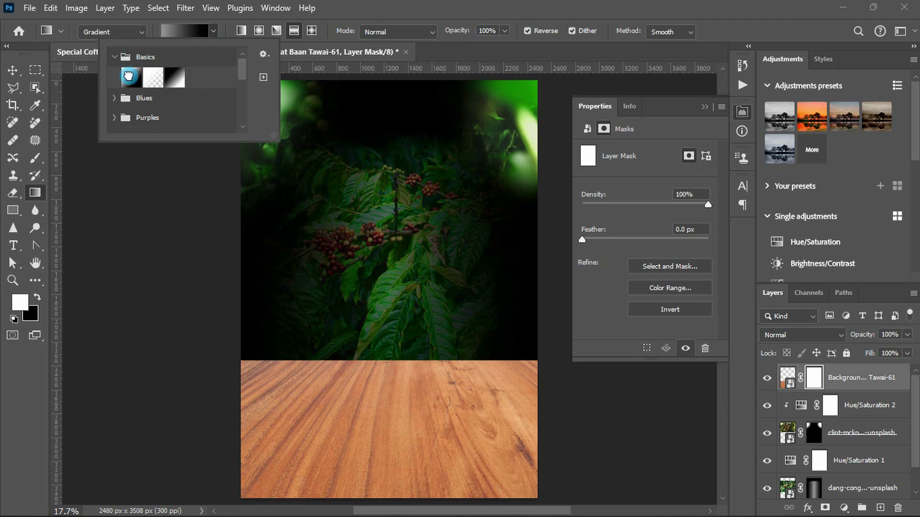
click(258, 31)
click(527, 31)
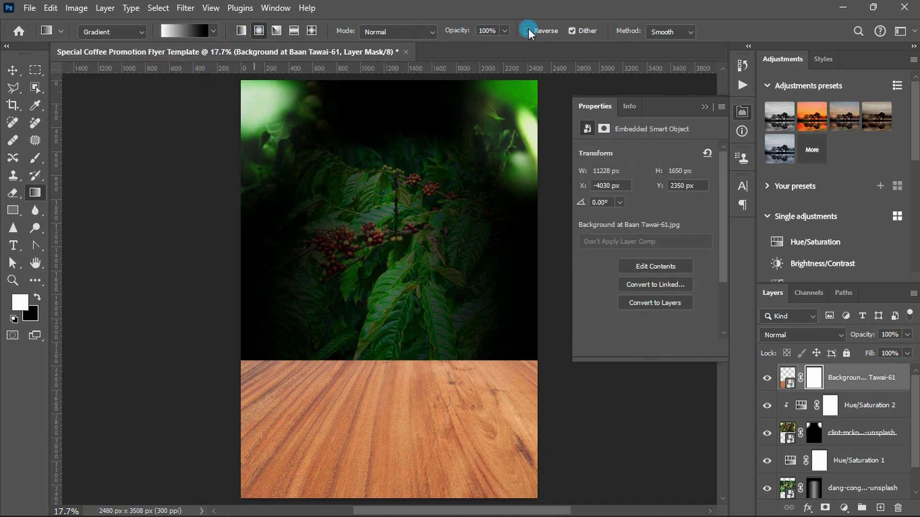
drag(392, 422, 685, 421)
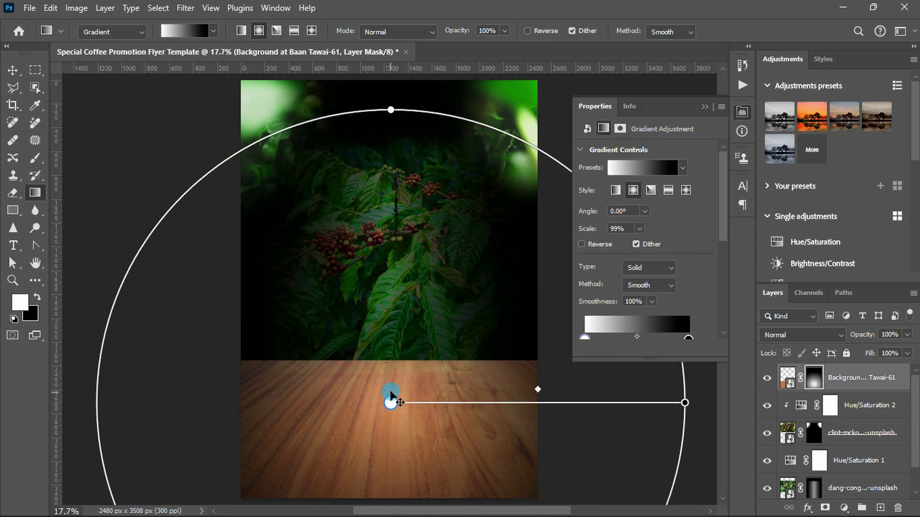
key(b)
key(ctrl)
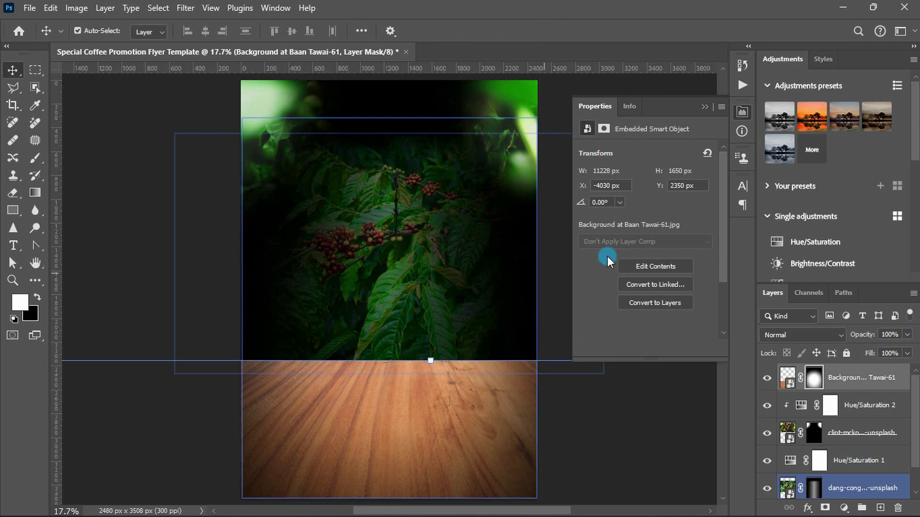
Step: Add a Vibrance +100 adjustment clipped to the wood
click(808, 222)
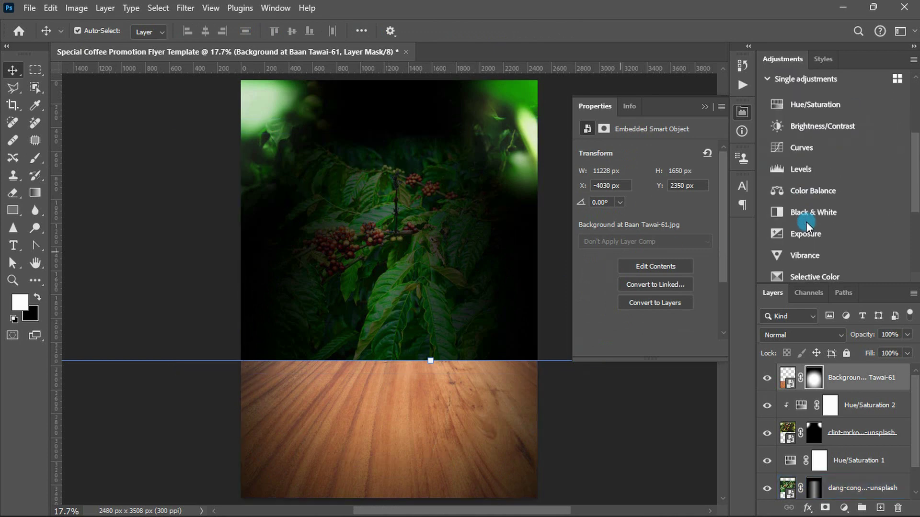
click(807, 251)
click(618, 348)
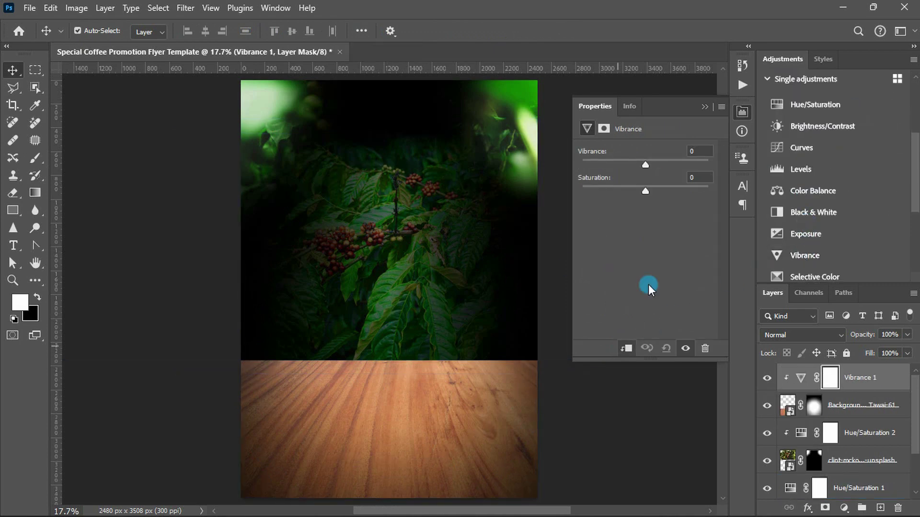
text(100)
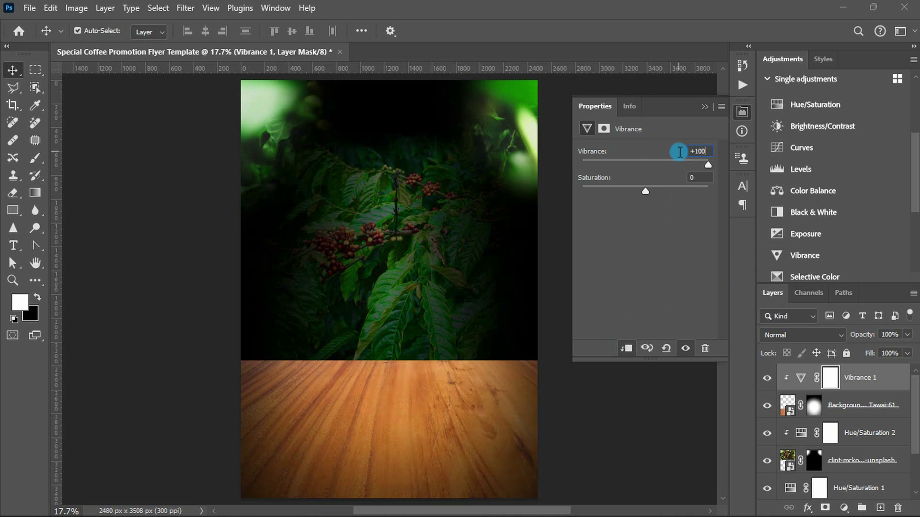
Step: Add a clipped Brightness/Contrast adjustment with brightness -150 and contrast 100
click(787, 125)
click(630, 350)
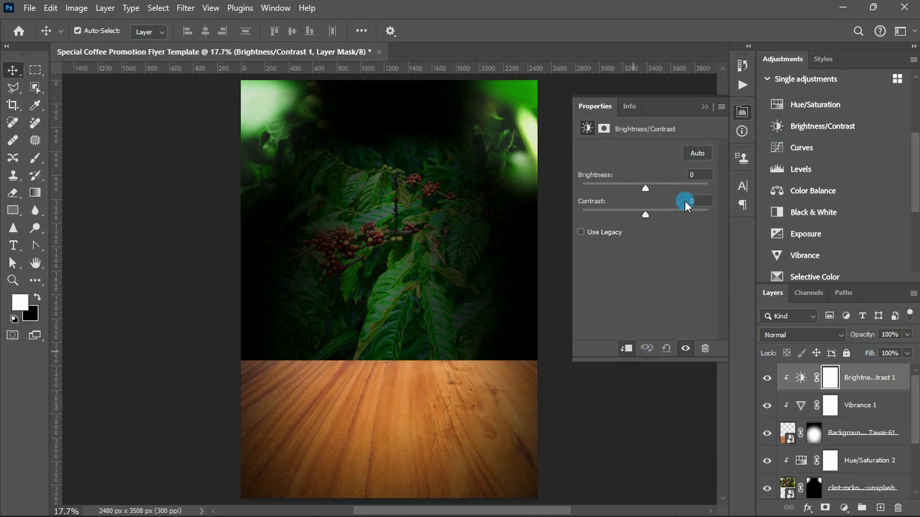
text(-150)
key(Tab)
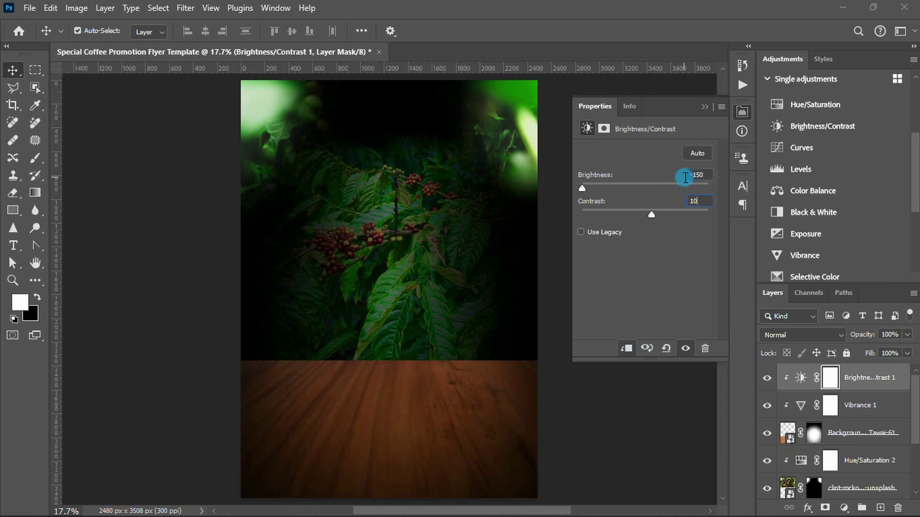
text(0)
key(Return)
Step: Paint black at 50% opacity with a 3000 px brush over the wood centre
key(b)
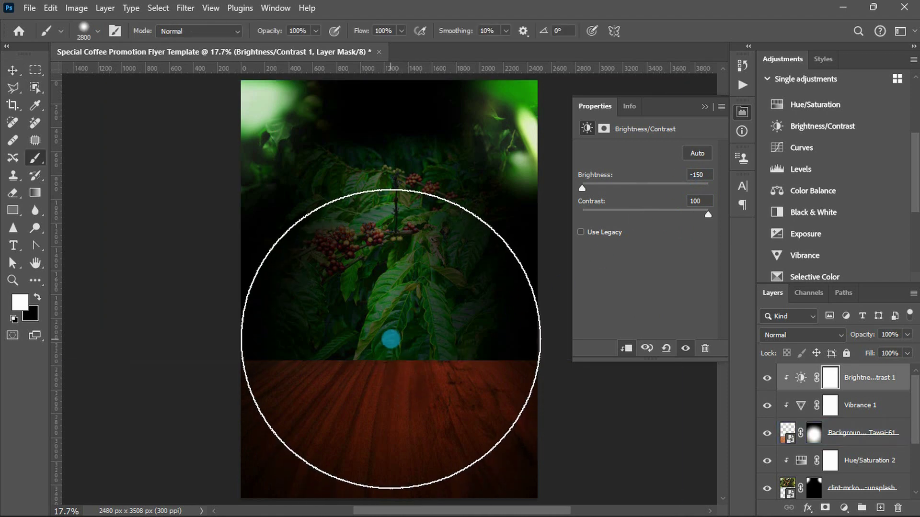
key(x)
text(50)
key(Return)
scroll(393, 365, down, 1)
scroll(397, 343, down, 3)
key(bracketright)
key(bracketright)
click(389, 344)
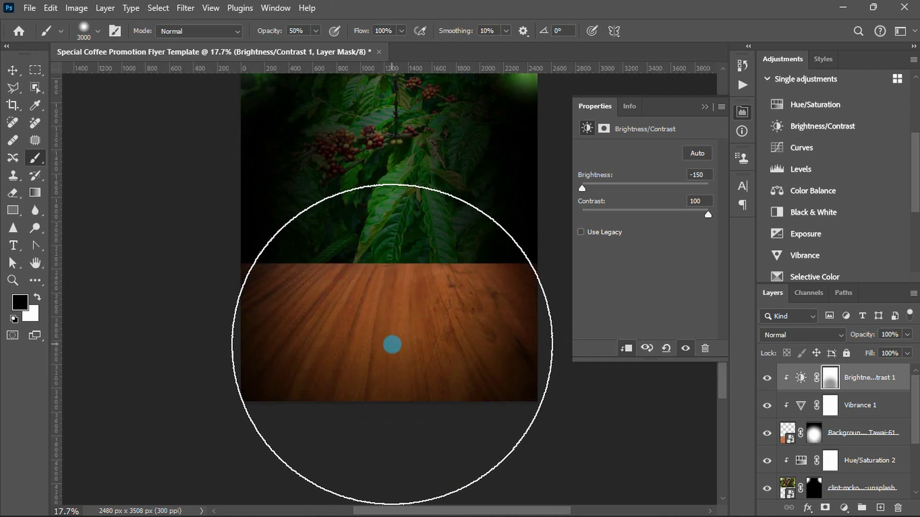
click(392, 344)
Step: Reduce the brush size, fit the page in view, and bring in the splashing coffee cup photo
key(bracketleft)
key(bracketleft)
key(bracketleft)
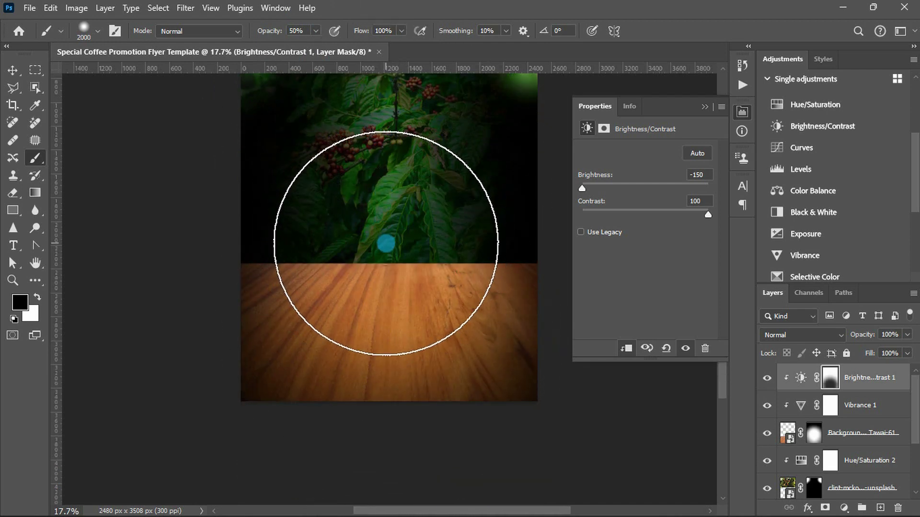
key(bracketleft)
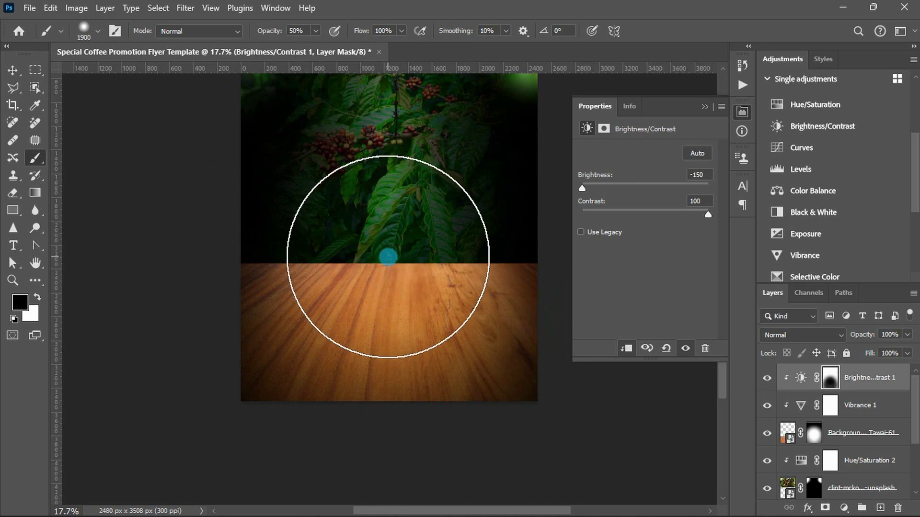
key(bracketleft)
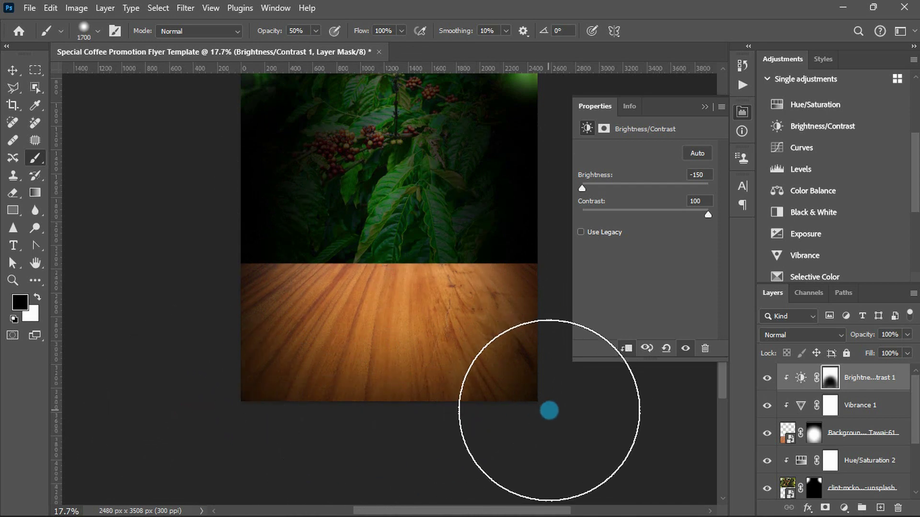
key(v)
key(ctrl+0)
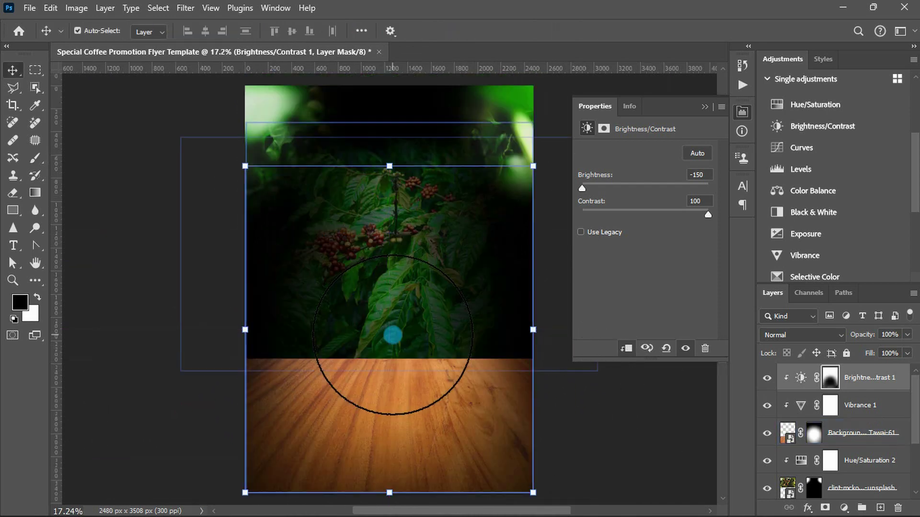
drag(392, 297, 389, 290)
Step: Commit the cup photo, show it alone, and duplicate its Blue channel
key(Return)
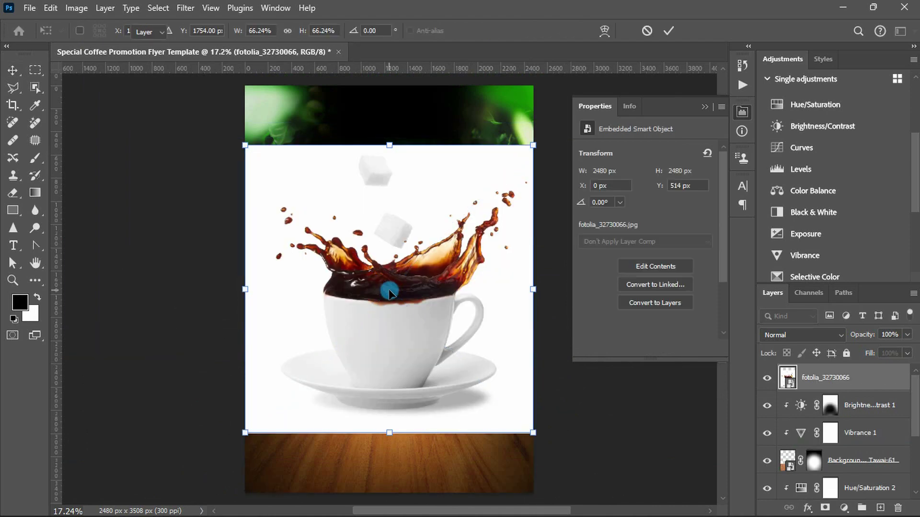
alt+click(767, 378)
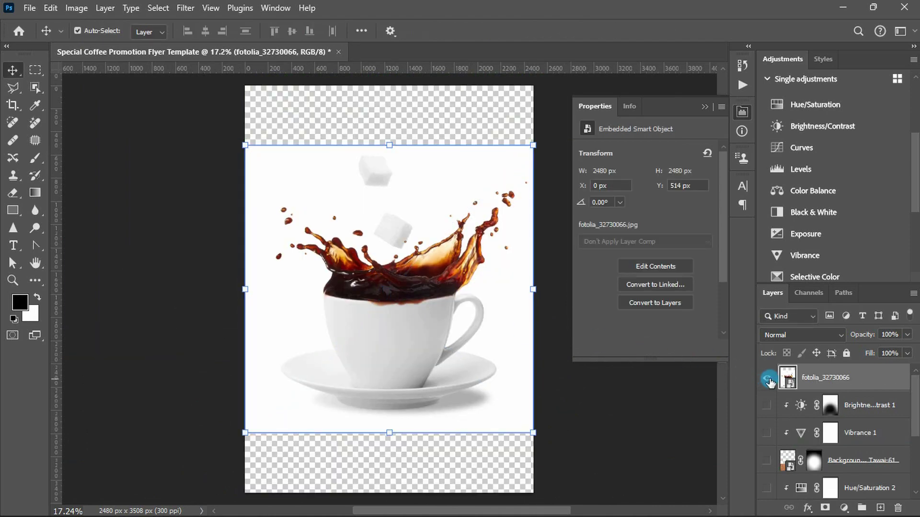
click(809, 293)
click(808, 393)
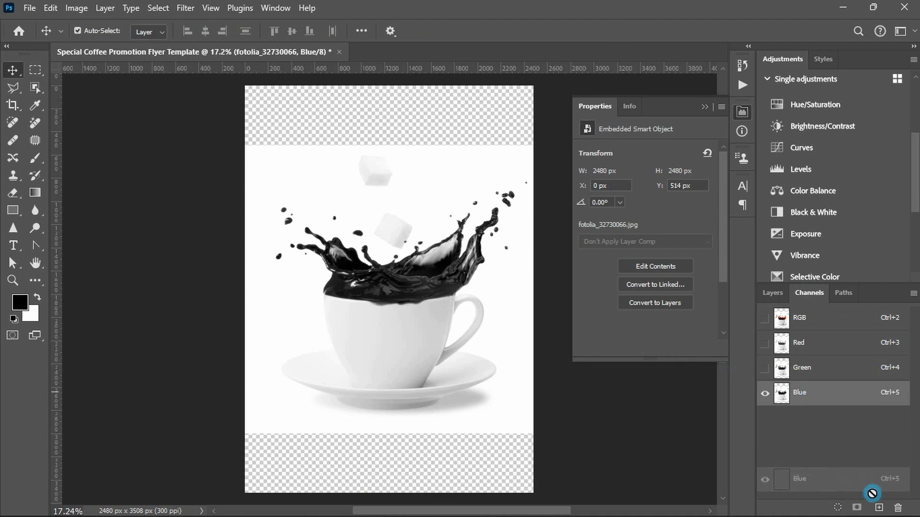
drag(808, 393, 875, 507)
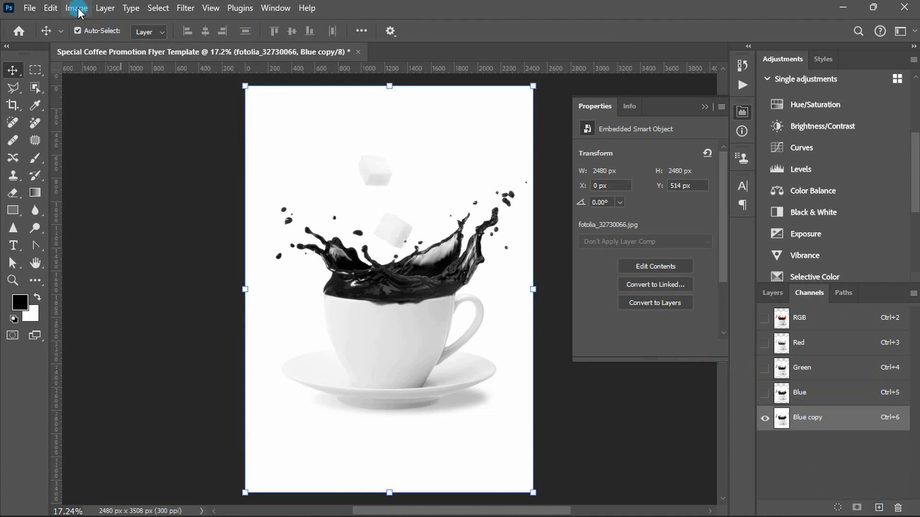
Step: Darken the Blue copy channel with Levels and load it as a selection
click(79, 9)
click(242, 58)
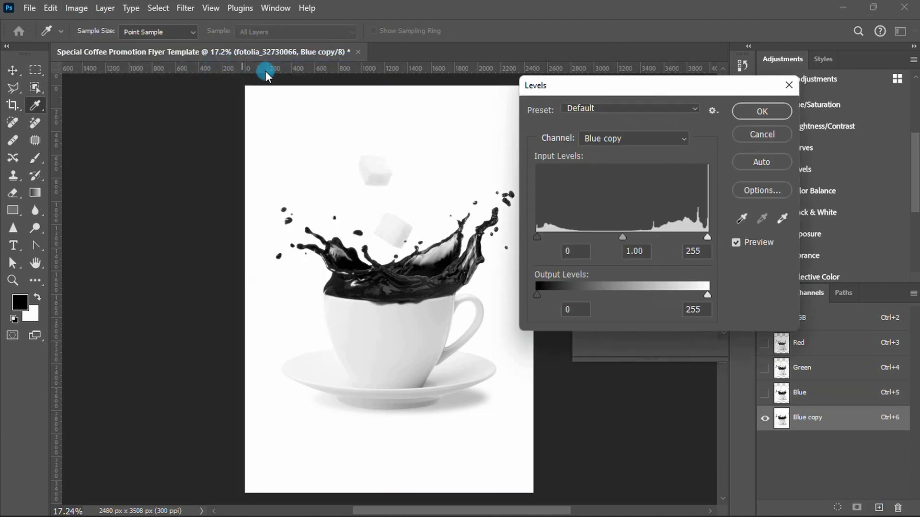
drag(536, 237, 696, 237)
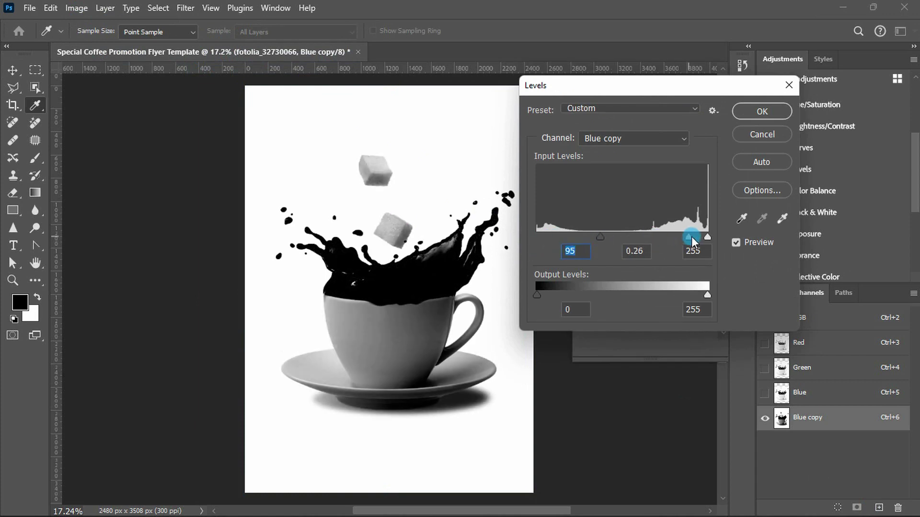
click(762, 112)
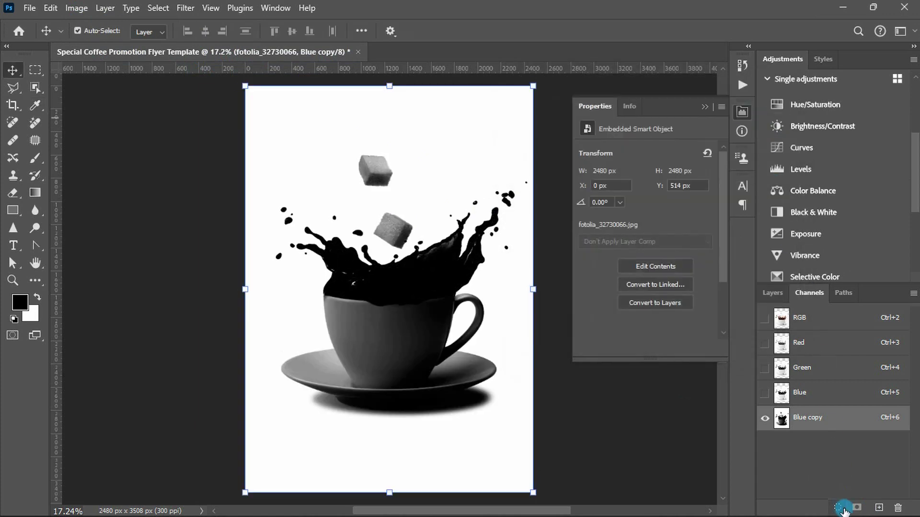
click(838, 508)
Step: With Quick Selection, invert the selection and remove the middle sugar cube from it
right_click(38, 94)
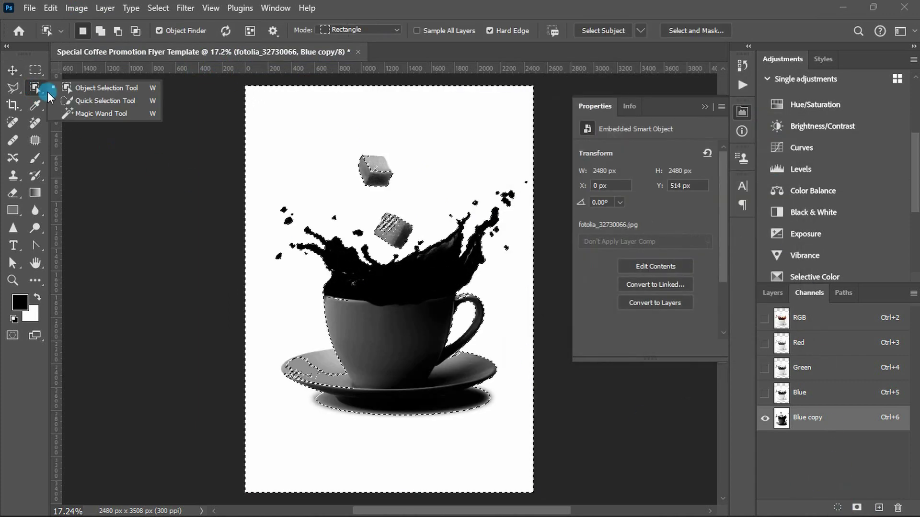
click(72, 99)
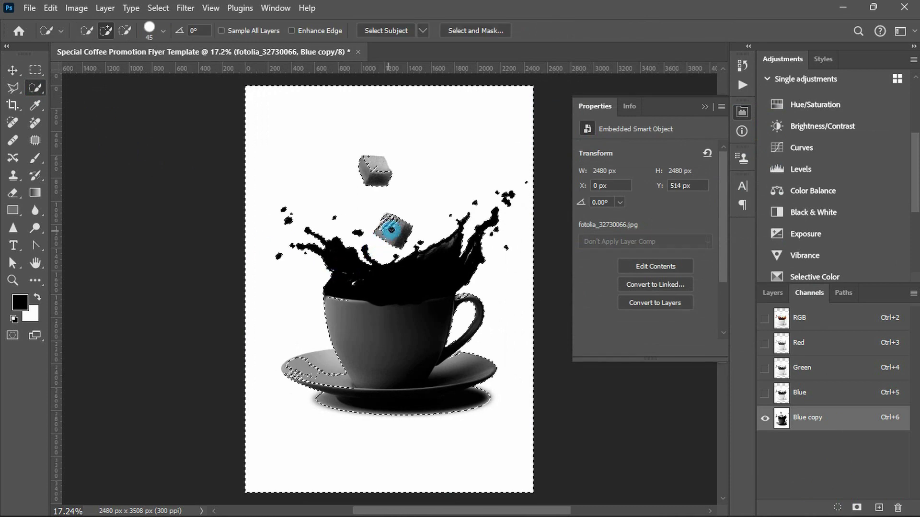
scroll(391, 230, up, 2)
right_click(393, 207)
click(412, 229)
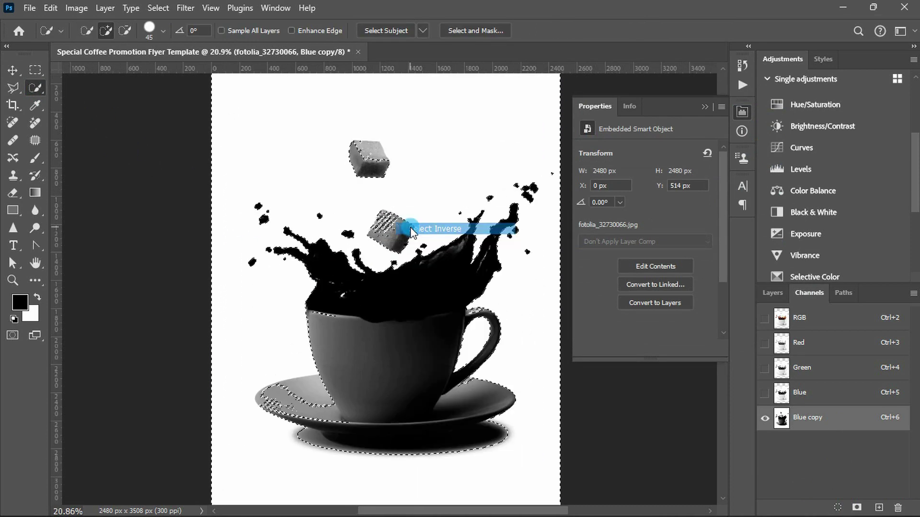
scroll(409, 226, up, 1)
scroll(392, 225, up, 1)
scroll(385, 226, up, 1)
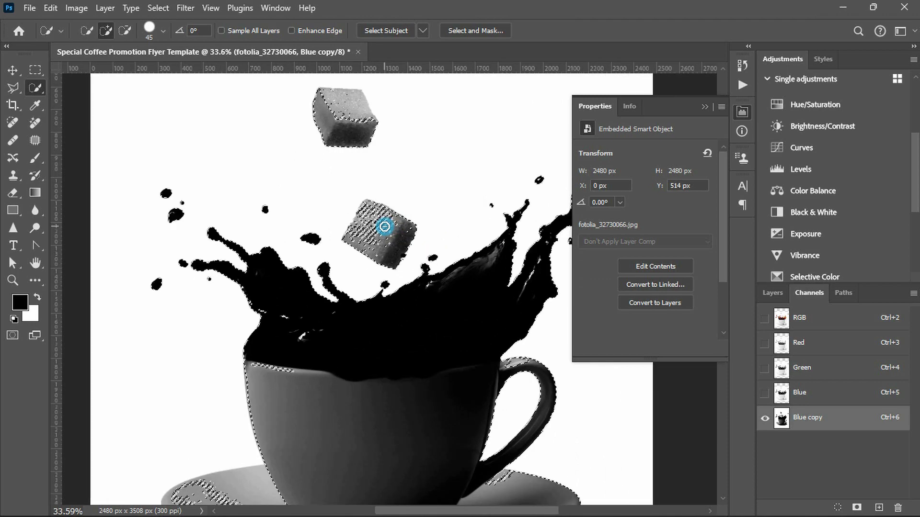
alt+click(382, 227)
Step: Adjust the selection brush and add the saucer base and shadow to the selection
key(bracketright)
key(bracketright)
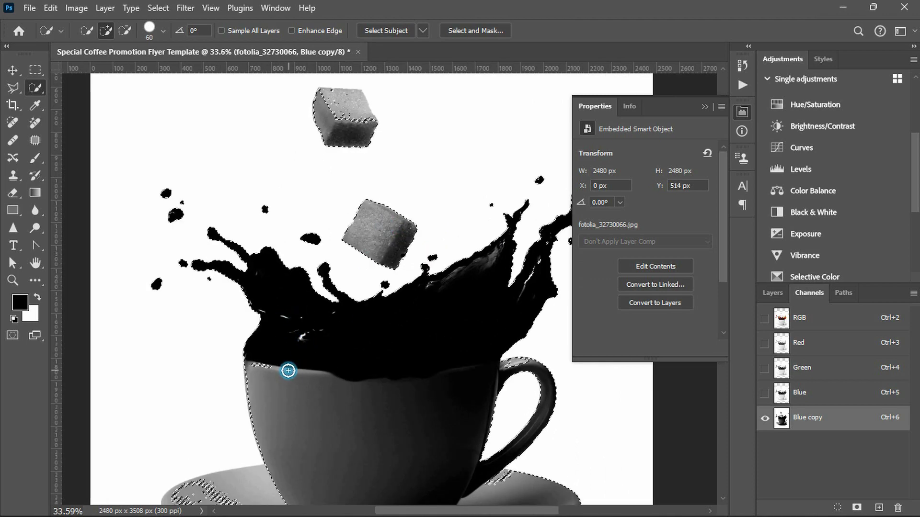
scroll(287, 371, right, 3)
key(bracketleft)
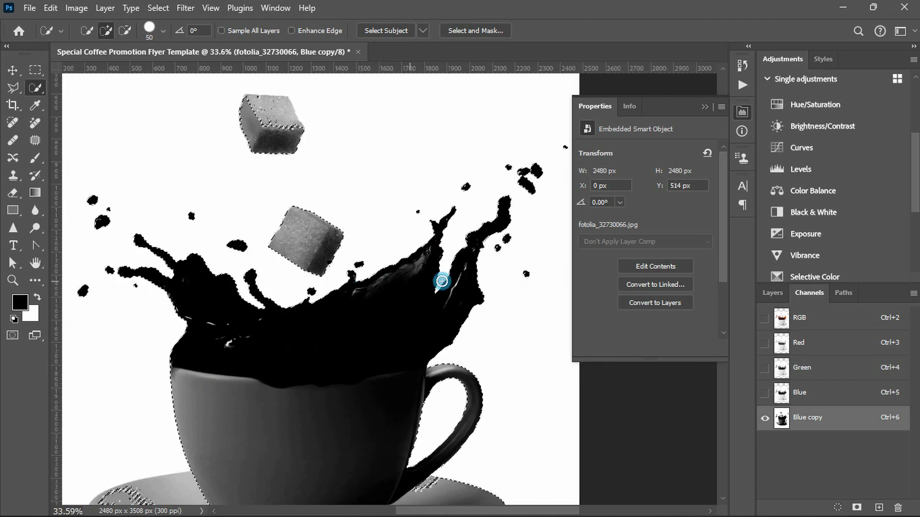
scroll(455, 335, down, 1)
scroll(448, 384, down, 1)
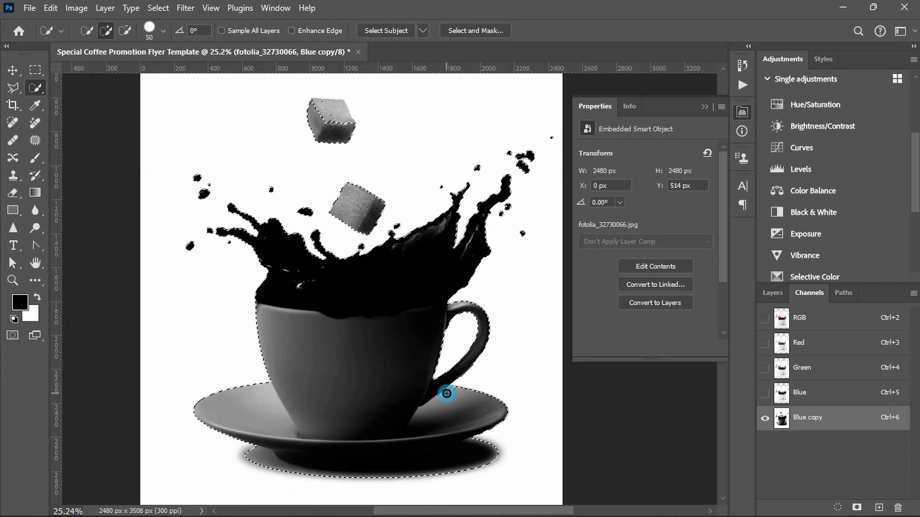
key(alt)
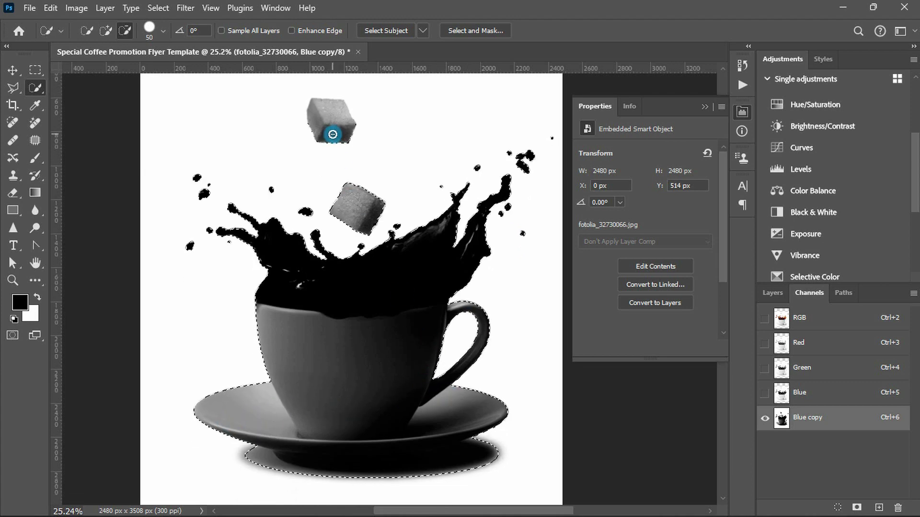
scroll(372, 356, down, 1)
scroll(376, 369, down, 1)
alt+scroll(383, 390, up, 1)
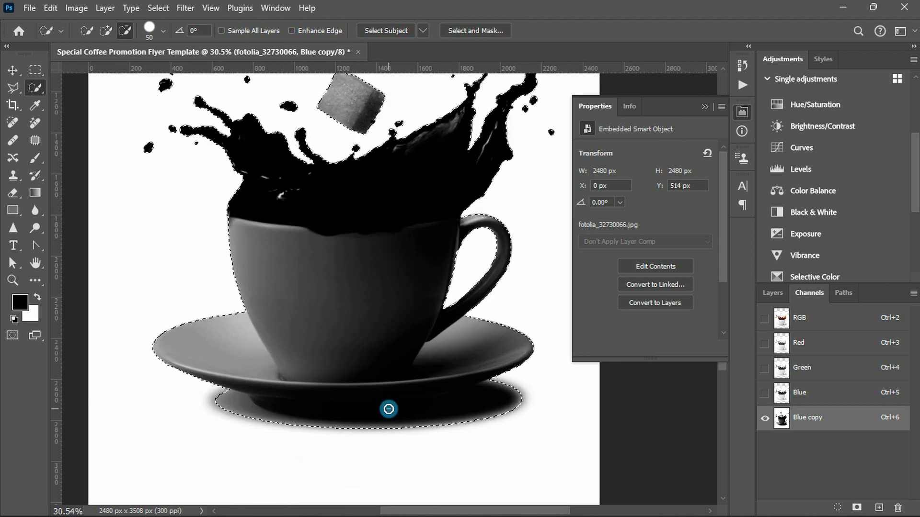
drag(201, 371, 338, 403)
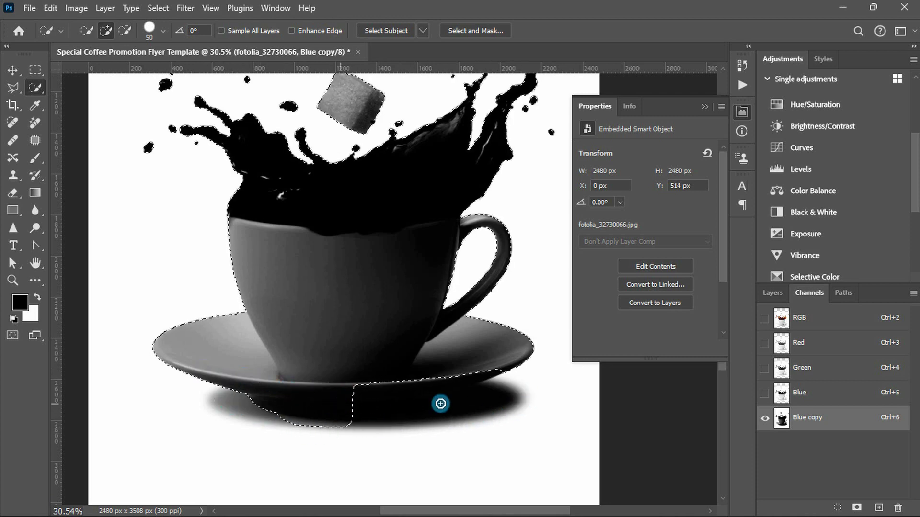
Step: Refine the selection along the saucer base on the Blue channel, then delete the Blue copy channel
click(809, 396)
mouse_move(353, 404)
mouse_down()
mouse_move(422, 402)
mouse_move(364, 421)
mouse_up()
scroll(363, 421, up, 3)
drag(283, 428, 412, 424)
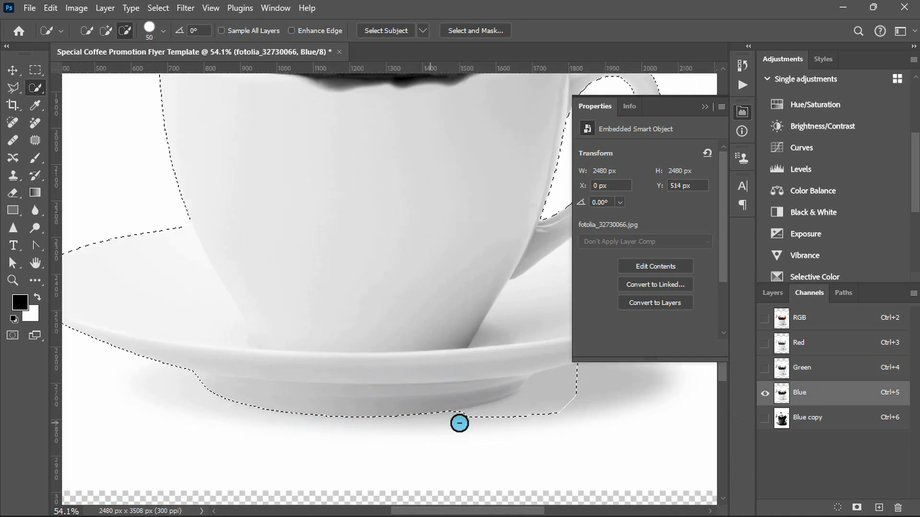
scroll(450, 411, down, 3)
scroll(450, 412, down, 2)
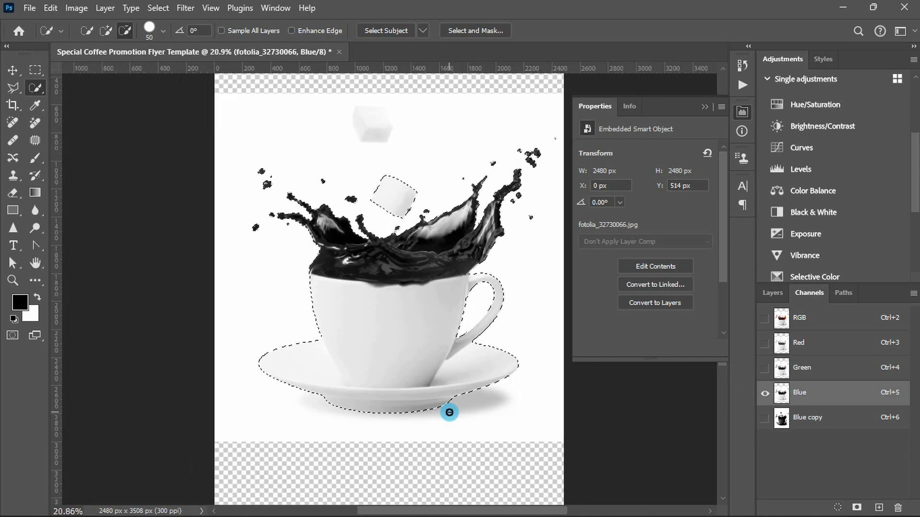
scroll(449, 412, down, 1)
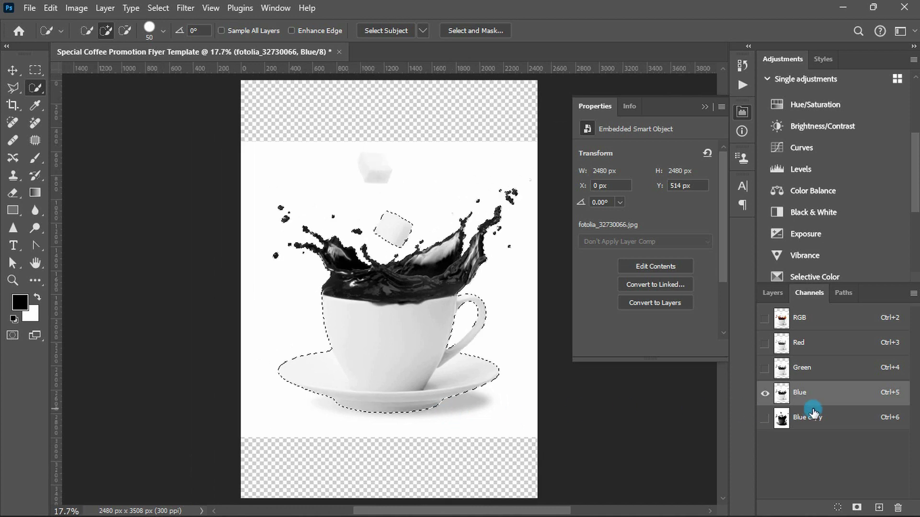
click(813, 413)
drag(786, 423, 898, 508)
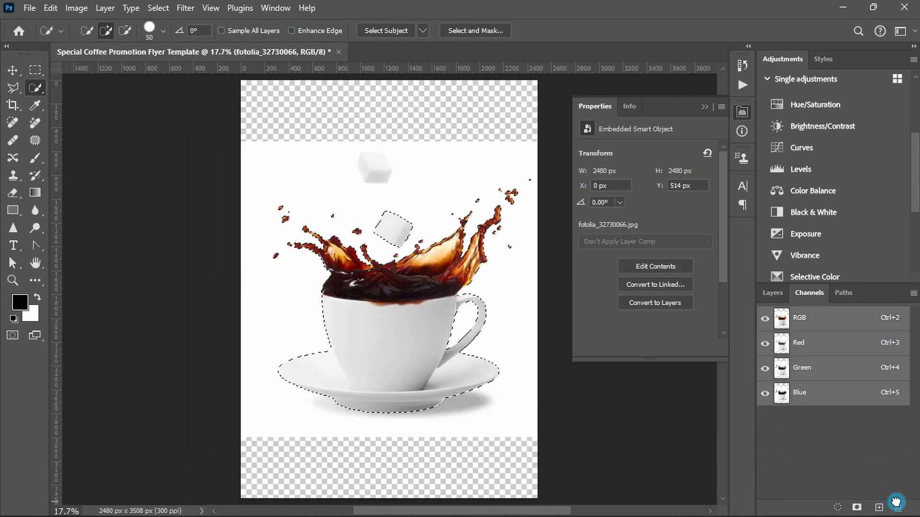
Step: Show all layers again and mask the cup layer with the selection
click(780, 303)
alt+click(765, 381)
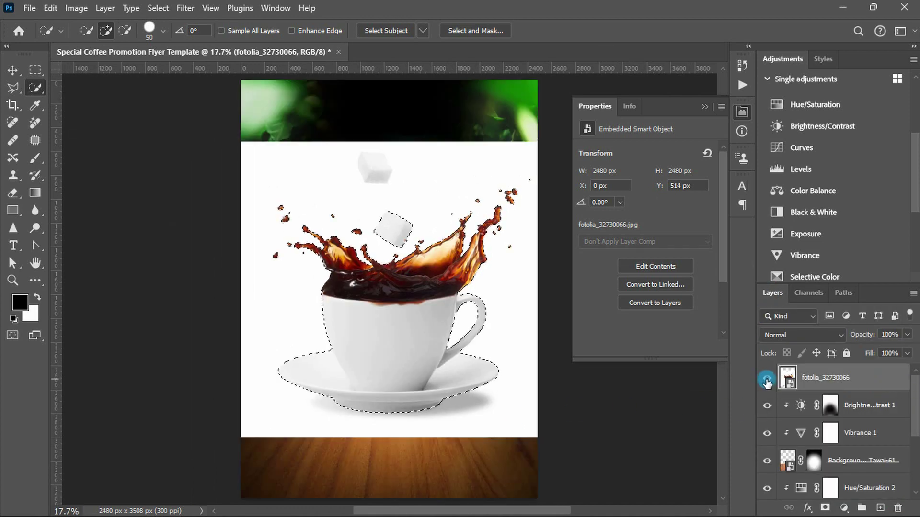
click(823, 507)
Step: Nudge the cup slightly down and add a Levels adjustment that darkens it strongly
key(v)
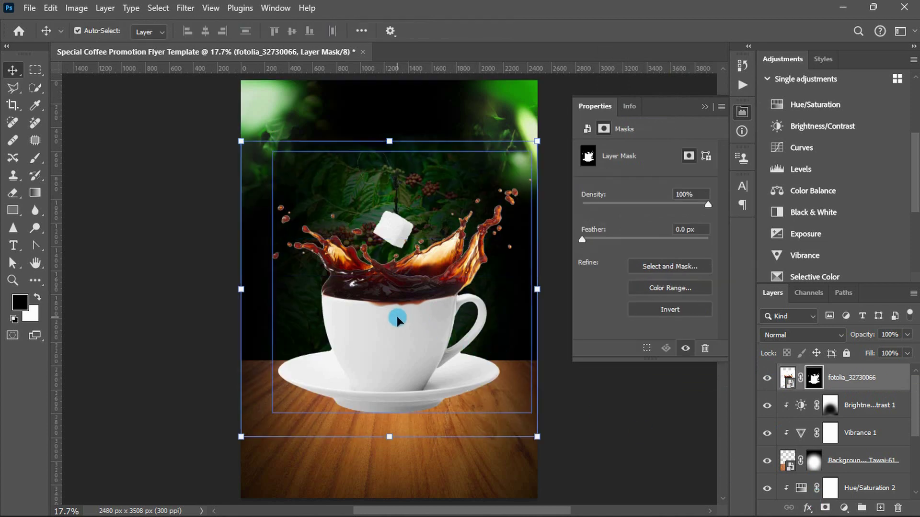
drag(397, 317, 397, 349)
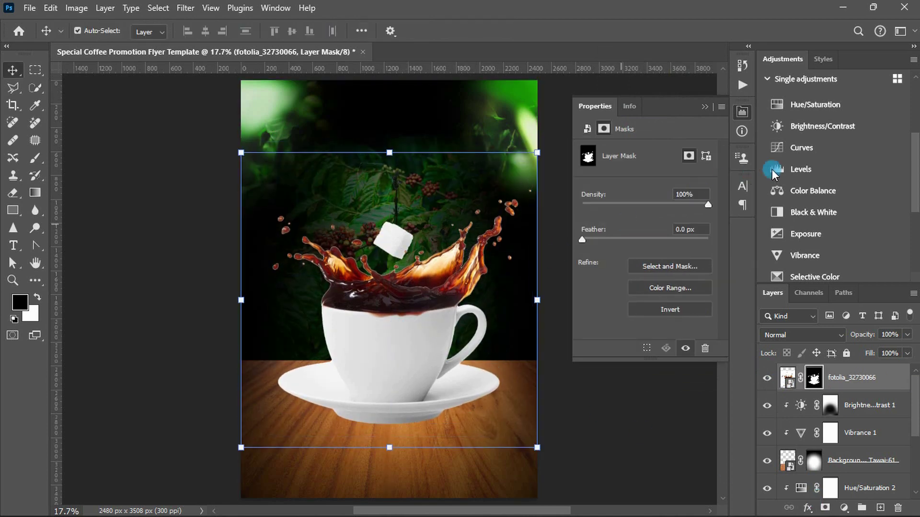
click(800, 169)
mouse_move(600, 249)
mouse_down()
mouse_move(704, 247)
mouse_move(686, 247)
mouse_up()
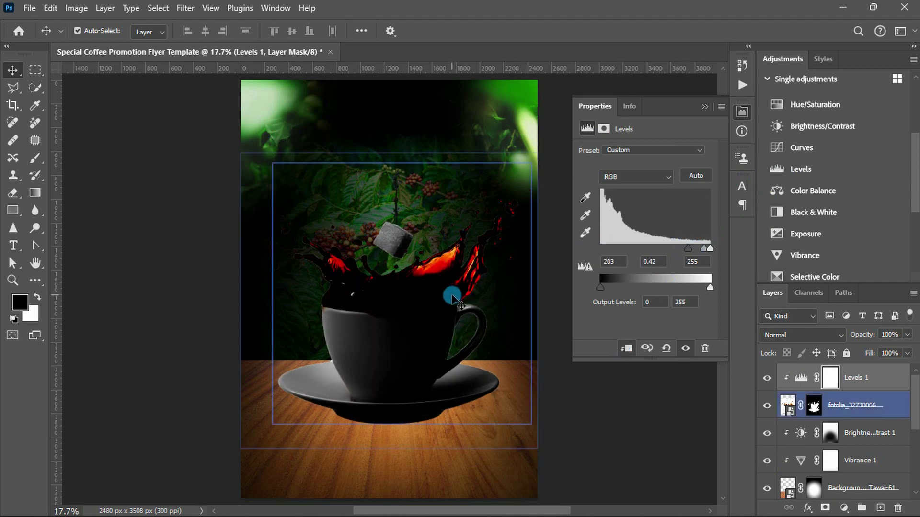
Step: Invert the Levels mask and paint white darkening onto the cup's lower left and saucer
key(ctrl+i)
key(b)
key(bracketleft)
key(bracketleft)
key(bracketleft)
key(x)
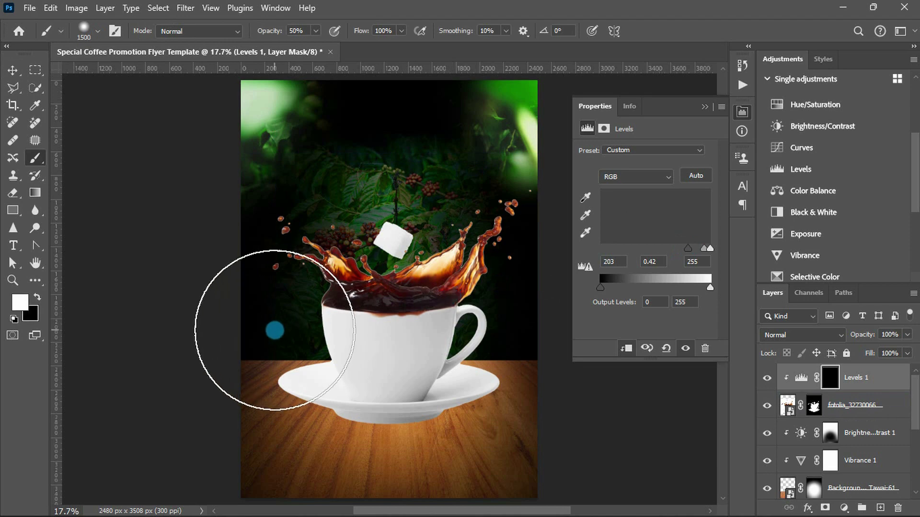
key(bracketright)
key(bracketright)
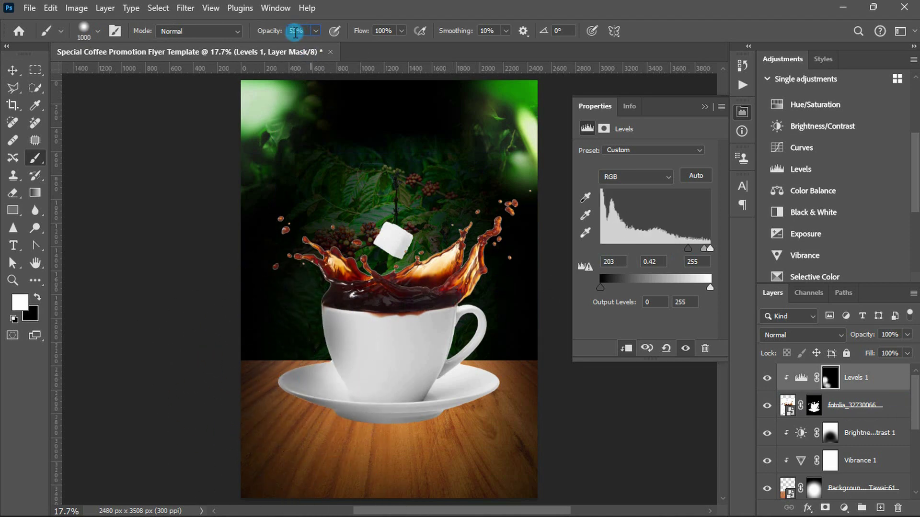
drag(350, 355, 308, 392)
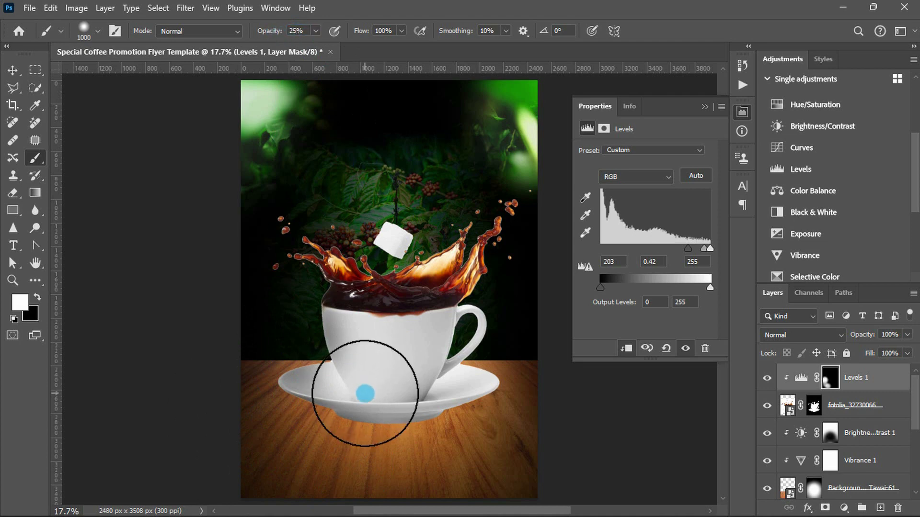
drag(309, 389, 327, 371)
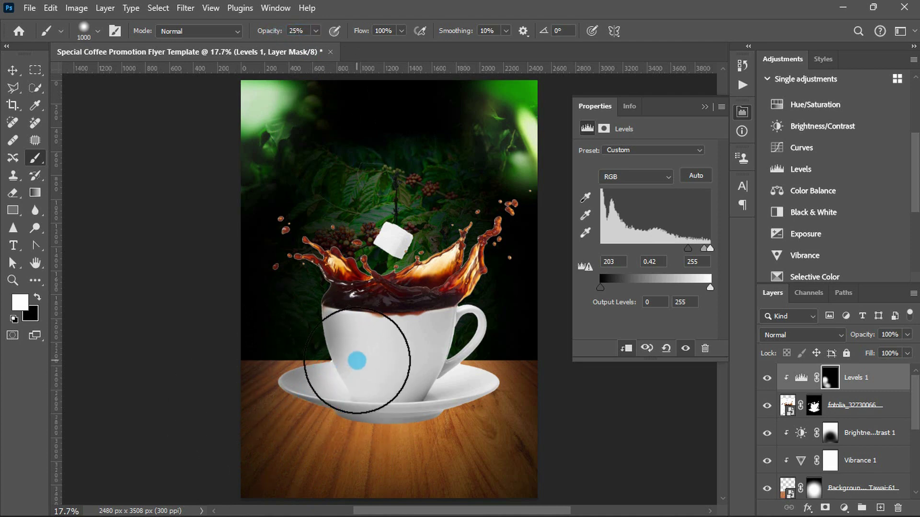
Step: Refine the soft shading over the saucer and table, then select the Brightness/Contrast 1 layer
key(bracketleft)
key(bracketleft)
key(bracketleft)
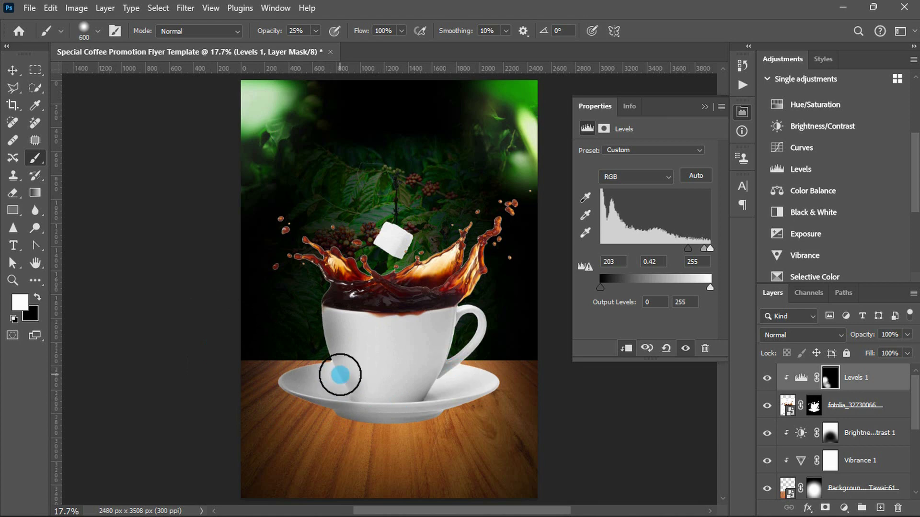
key(bracketright)
key(bracketright)
key(bracketright)
key(bracketright)
key(bracketright)
mouse_move(339, 375)
mouse_down()
mouse_move(226, 373)
mouse_move(384, 434)
mouse_move(301, 426)
mouse_move(351, 438)
mouse_move(304, 402)
mouse_up()
key(x)
key(v)
click(304, 403)
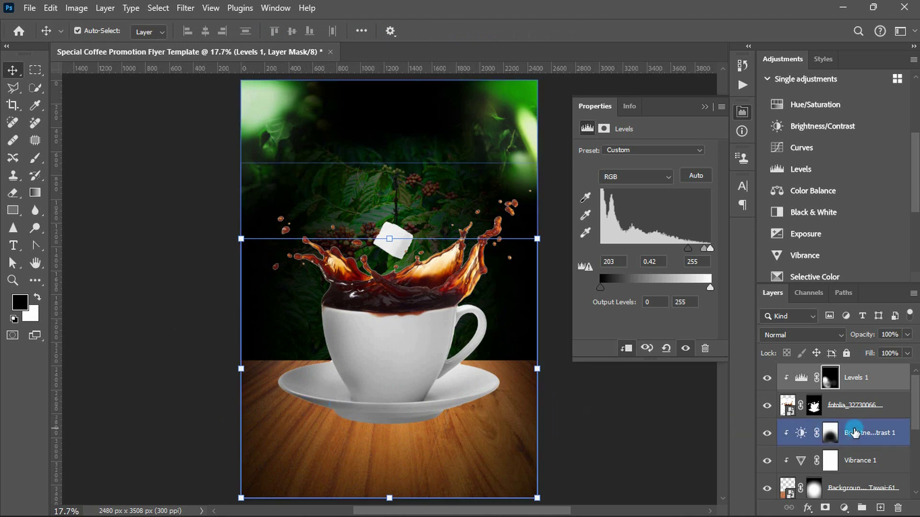
Step: Add a new empty layer below the cup and dab soft shadow under the saucer
click(834, 406)
ctrl+click(878, 507)
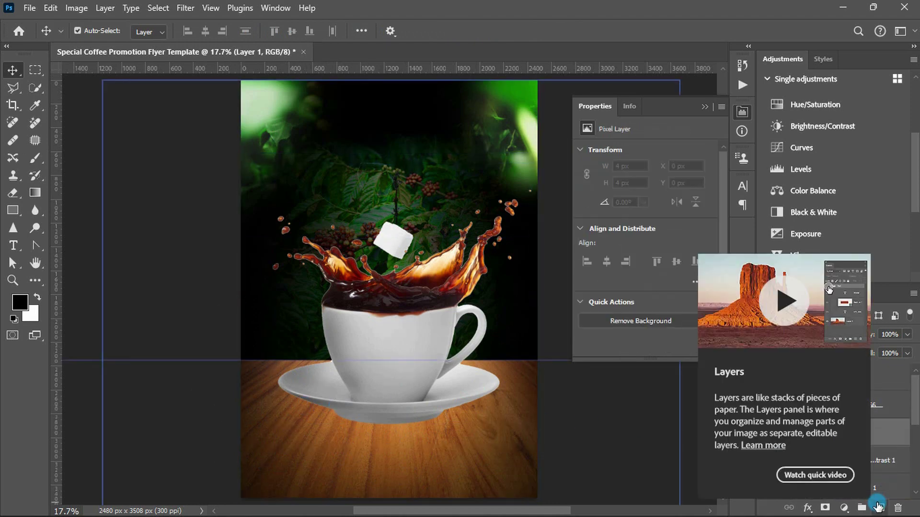
key(b)
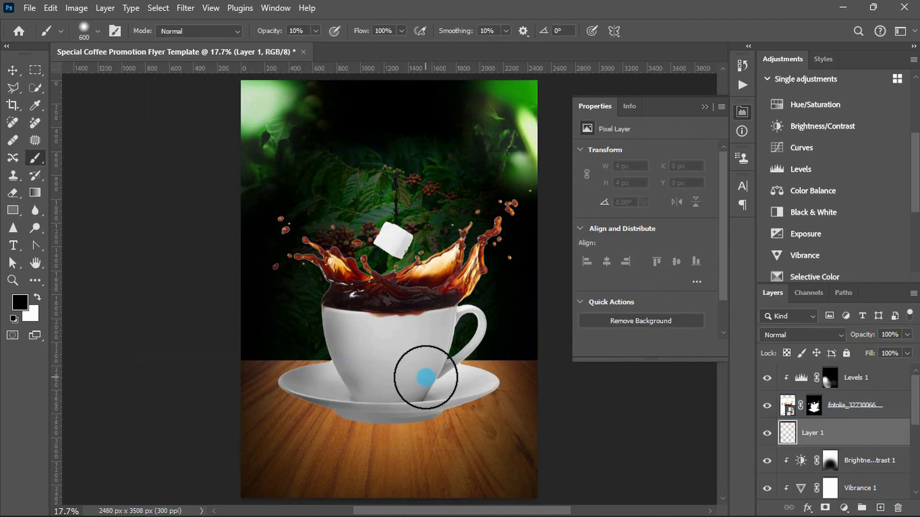
click(391, 445)
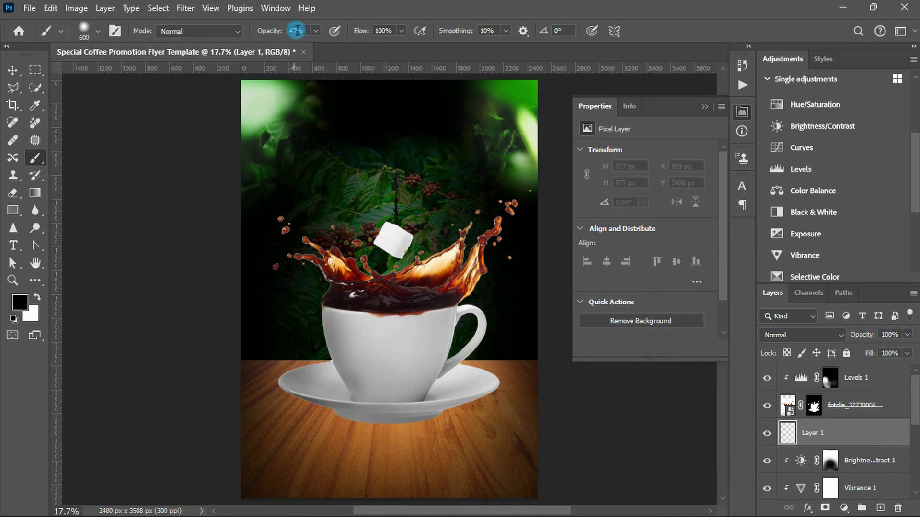
click(395, 421)
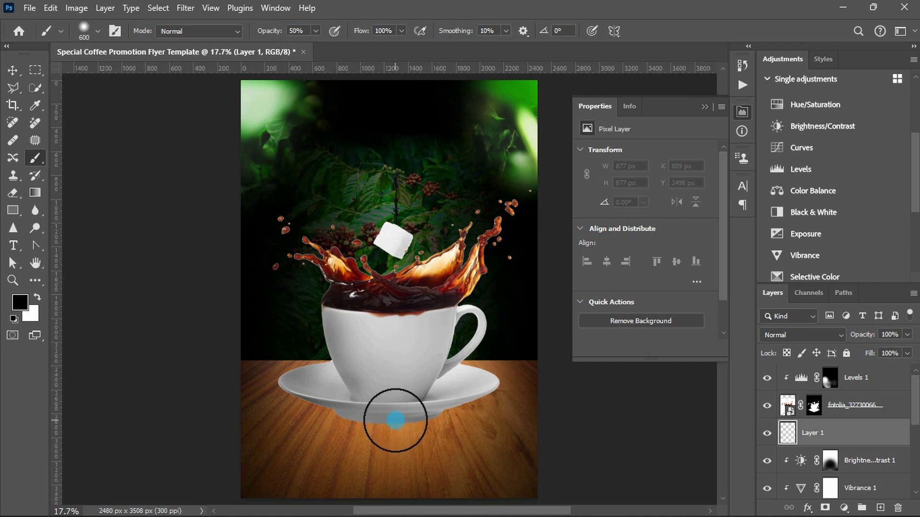
Step: Paint a flattened oval shadow, squash it under the saucer, and place the coffee grains image
right_click(389, 365)
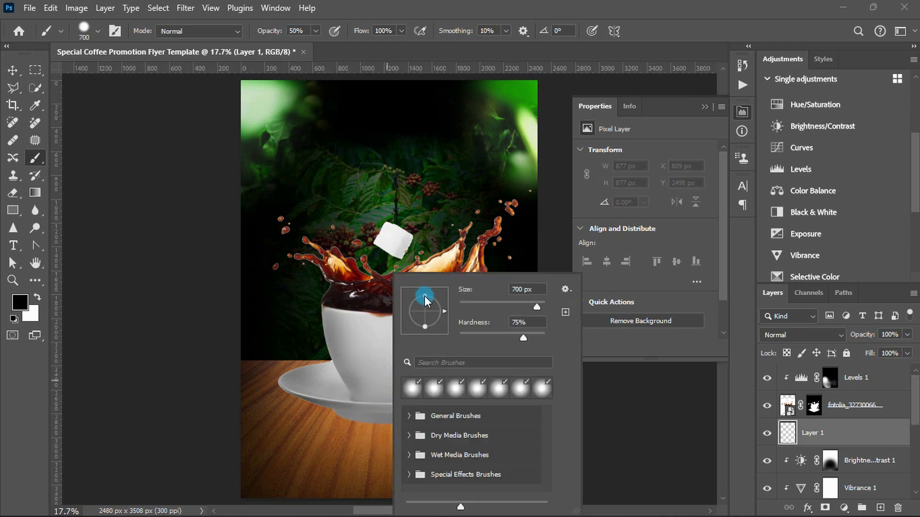
click(386, 353)
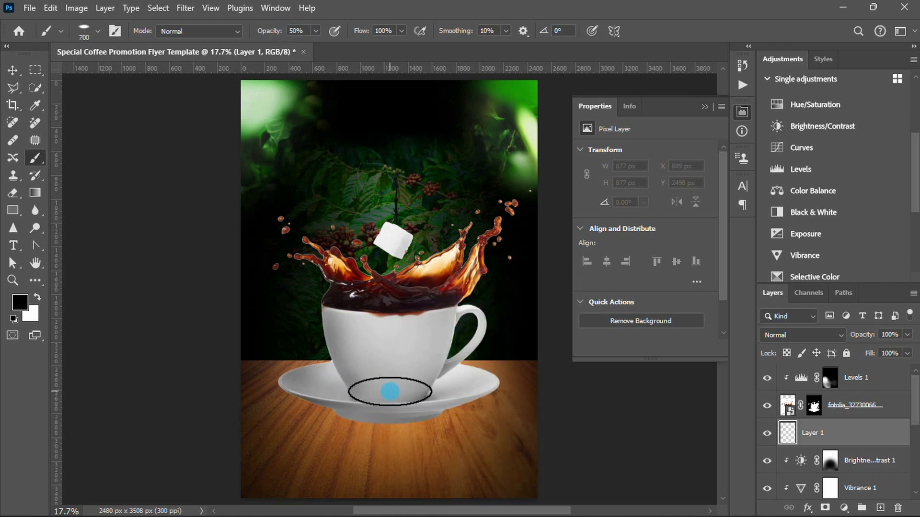
key(bracketright)
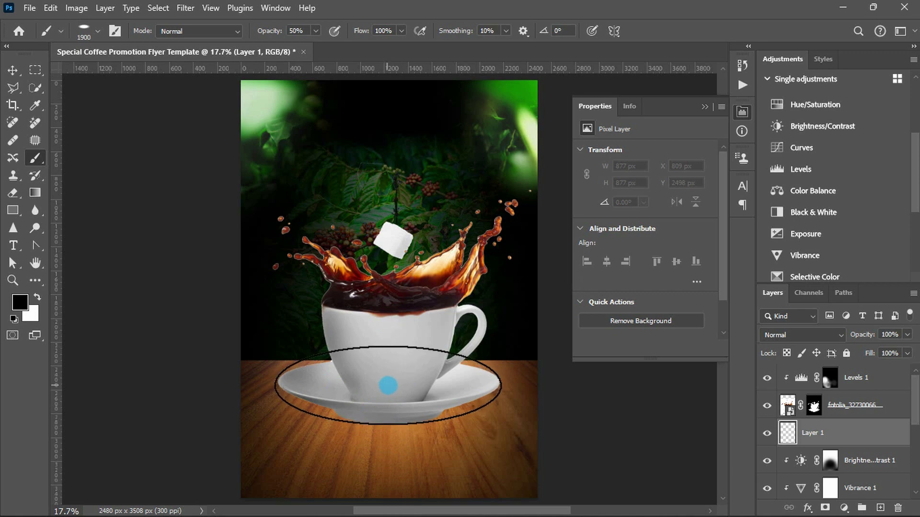
click(388, 385)
key(v)
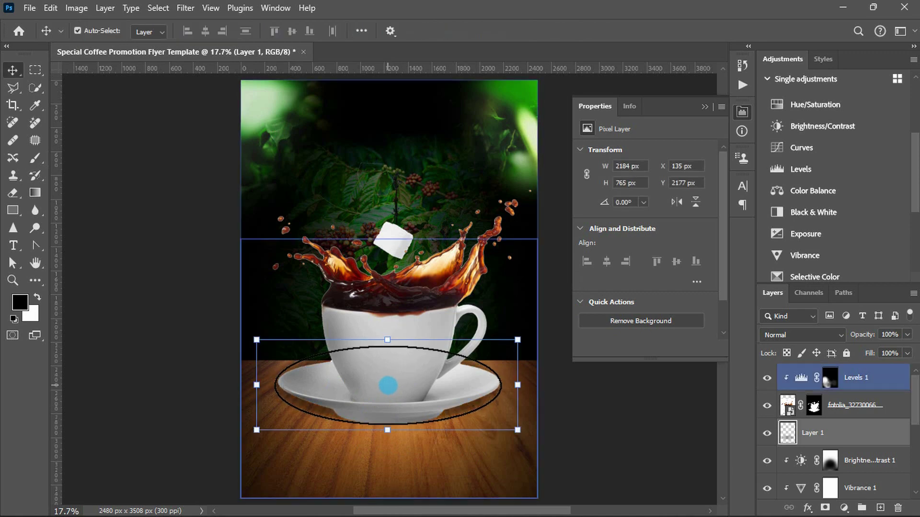
drag(394, 382, 407, 406)
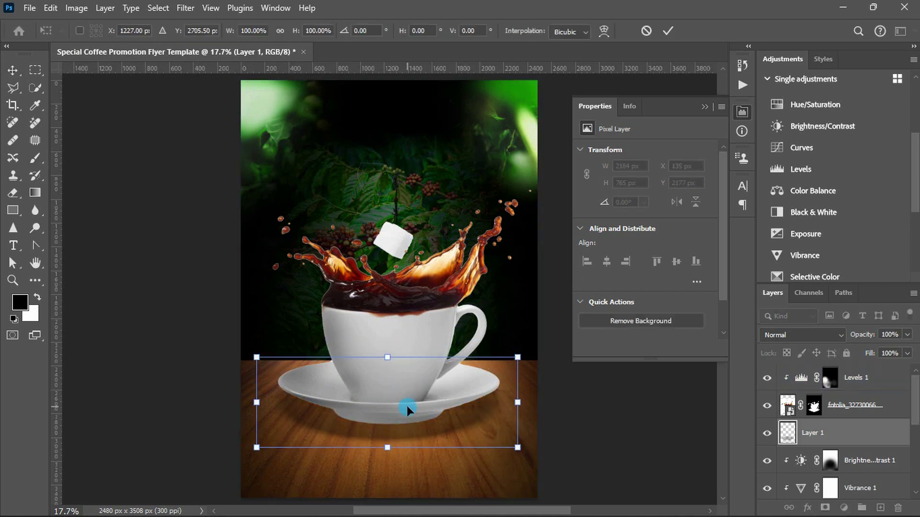
drag(392, 368, 398, 413)
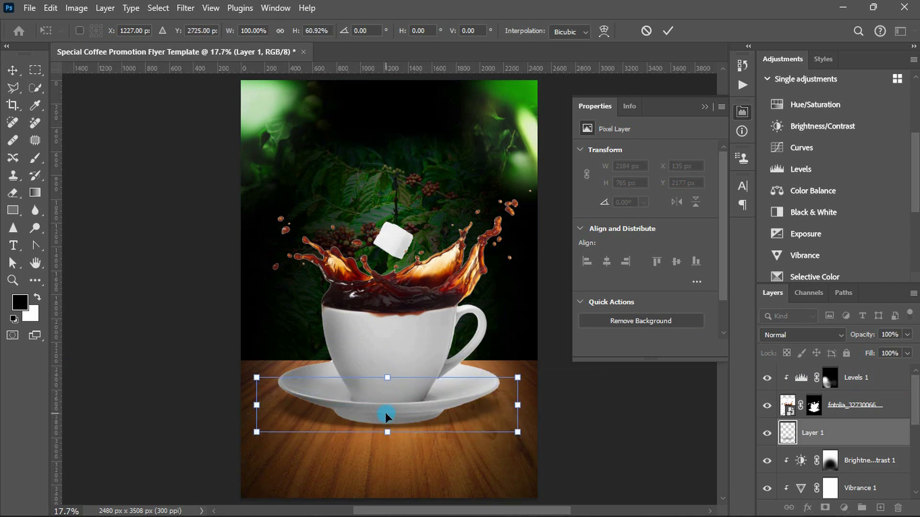
key(Return)
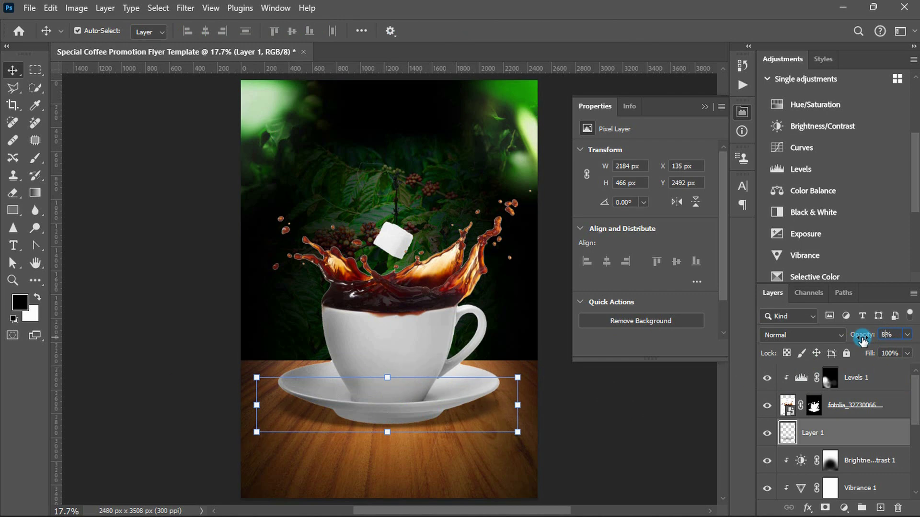
click(855, 378)
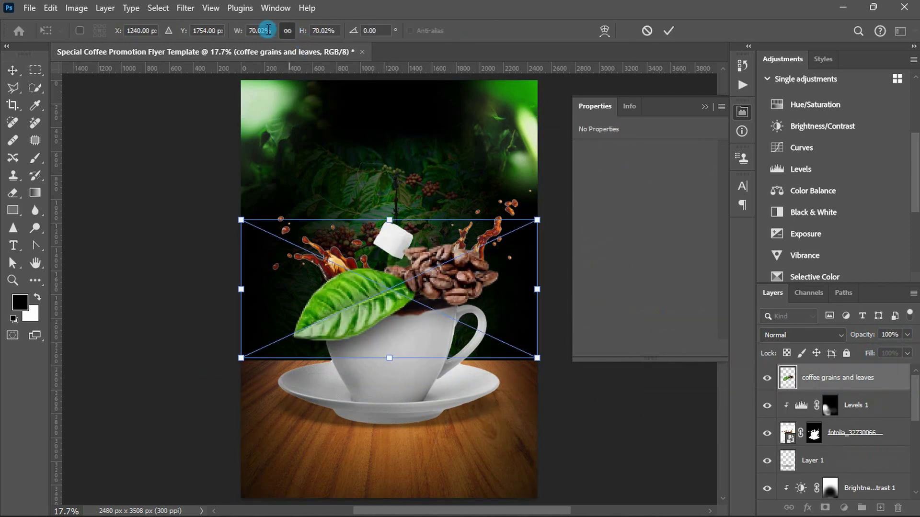
Step: Shrink the coffee grains and leaves image, put it beneath the cup, leaf beside the saucer
drag(237, 31, 237, 31)
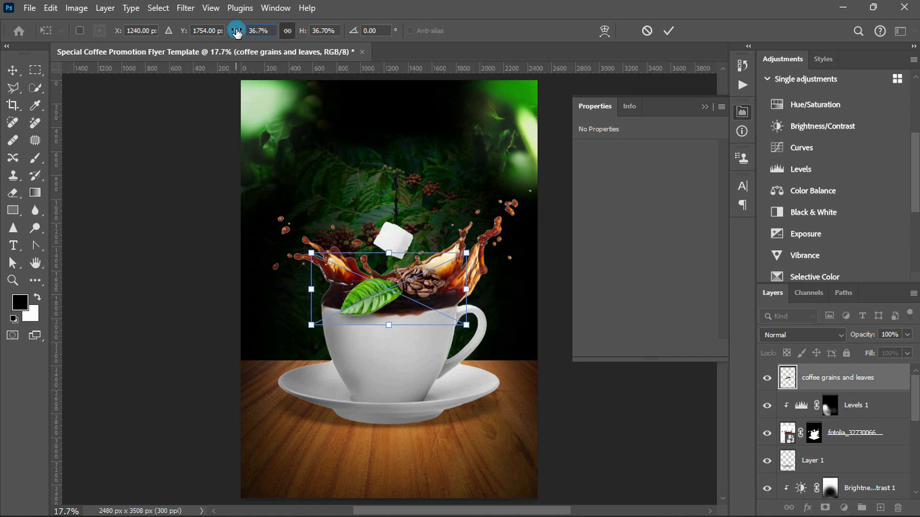
click(342, 246)
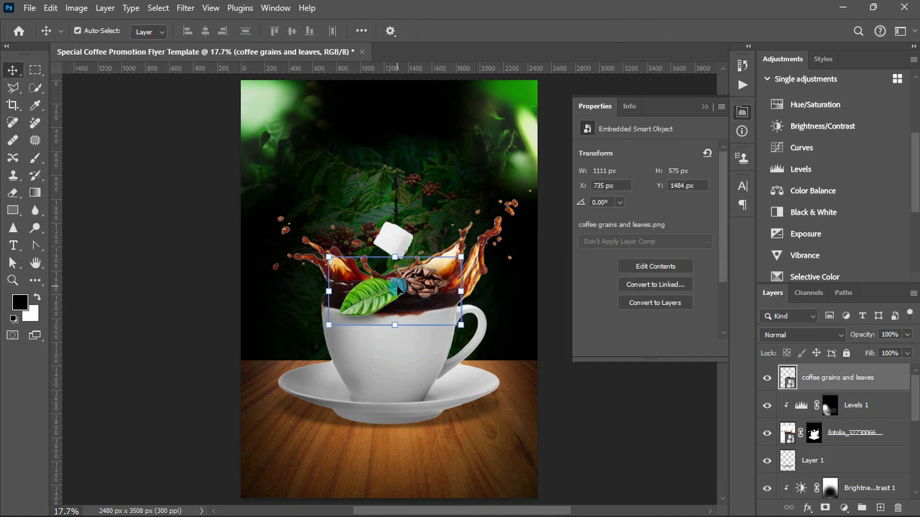
drag(398, 287, 310, 380)
drag(852, 381, 851, 450)
drag(296, 402, 299, 412)
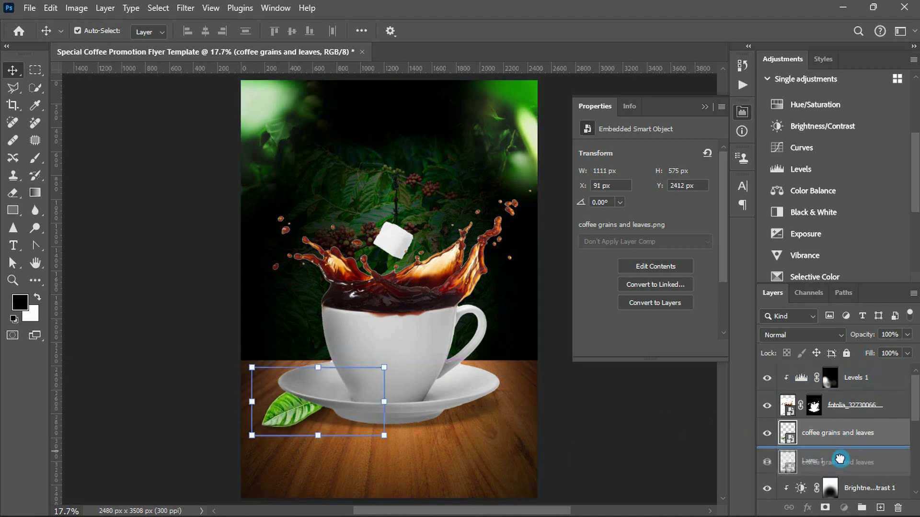
drag(843, 461, 841, 435)
Step: Place the Black coffee seeds image, enlarge and flip it vertically, and add a layer mask
mouse_move(608, 322)
mouse_down()
mouse_move(389, 290)
mouse_move(395, 180)
mouse_up()
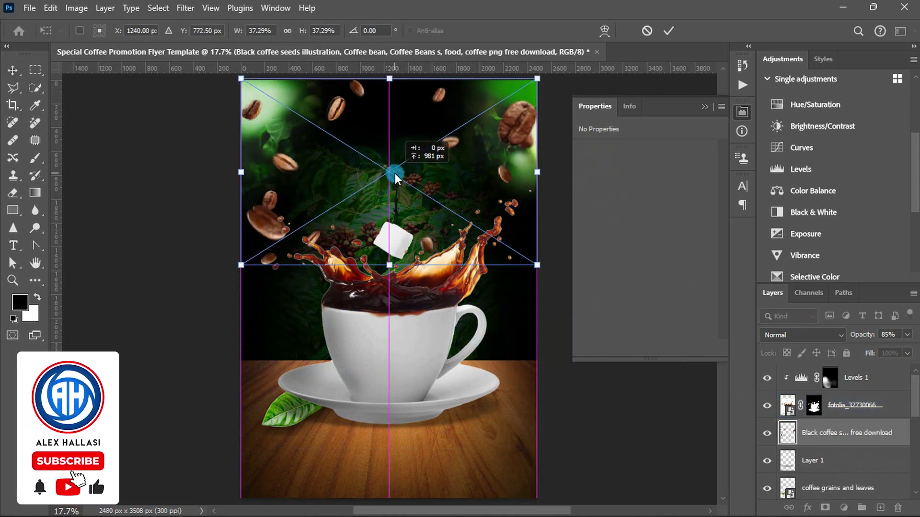
drag(389, 266, 398, 364)
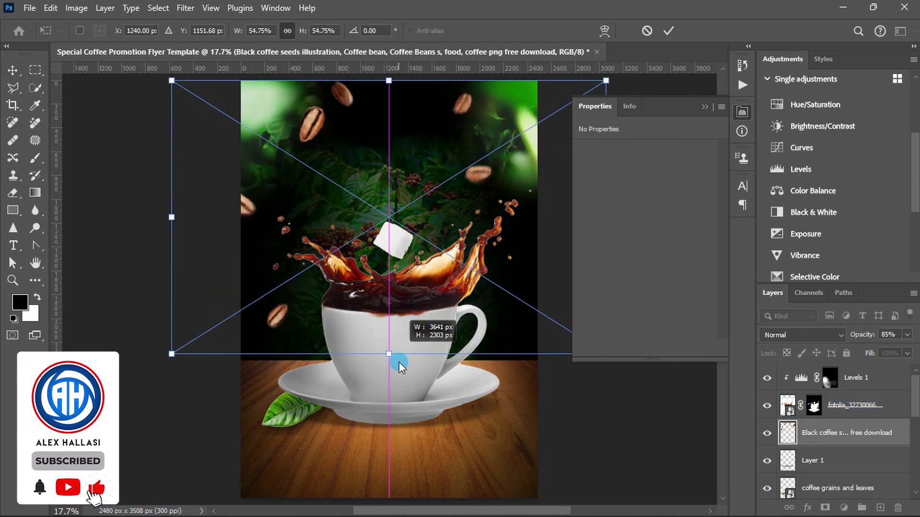
drag(403, 224, 471, 228)
right_click(471, 228)
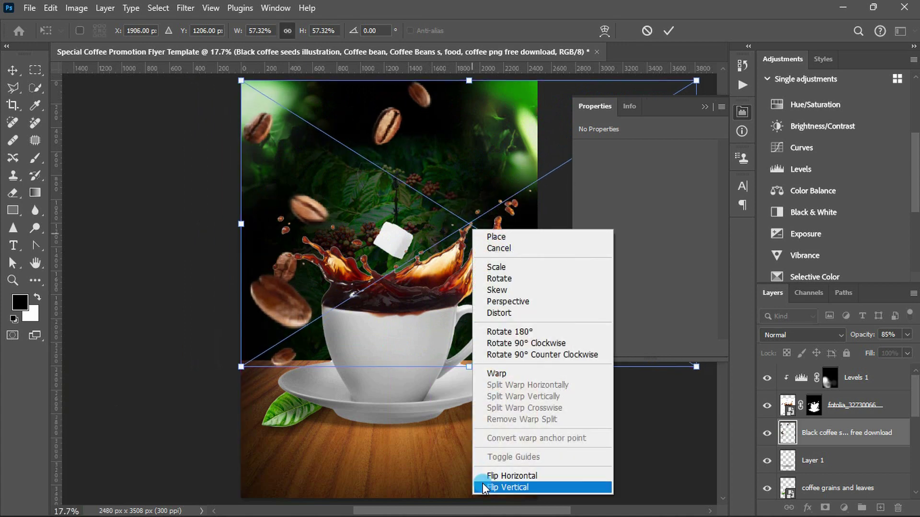
click(507, 488)
key(Return)
drag(469, 368, 470, 377)
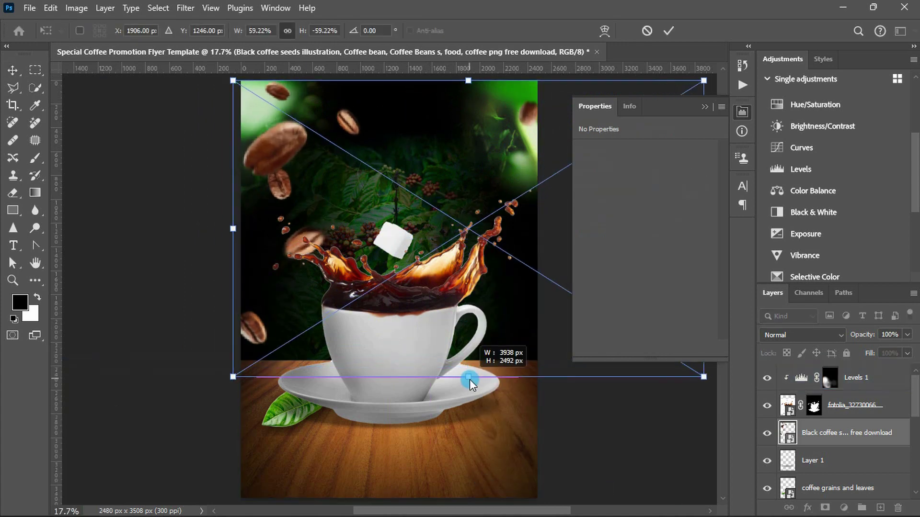
key(Return)
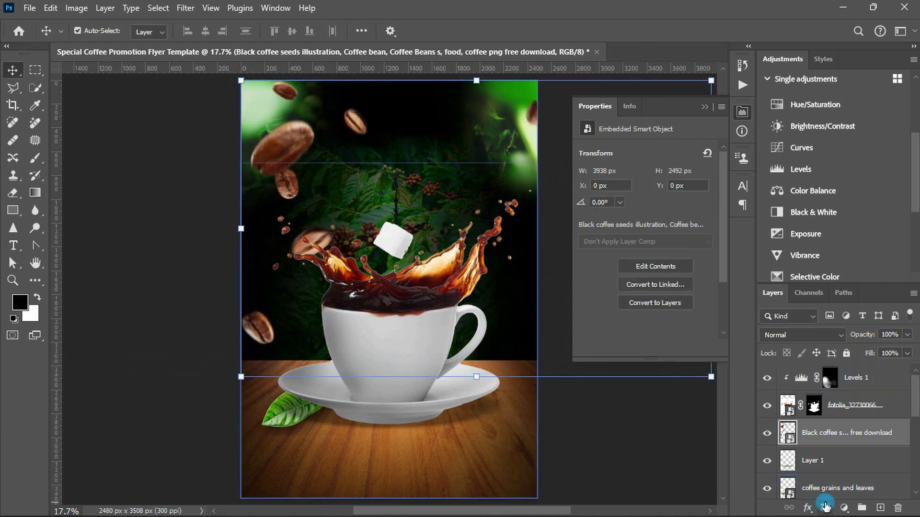
click(825, 508)
key(g)
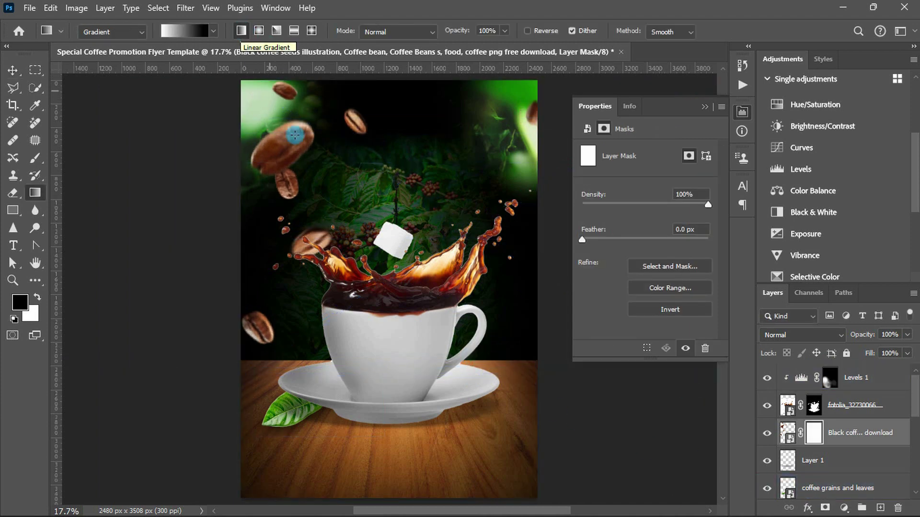
Step: Fade the beans layer with a gradient mask and apply a 90° Motion Blur
drag(328, 170, 393, 170)
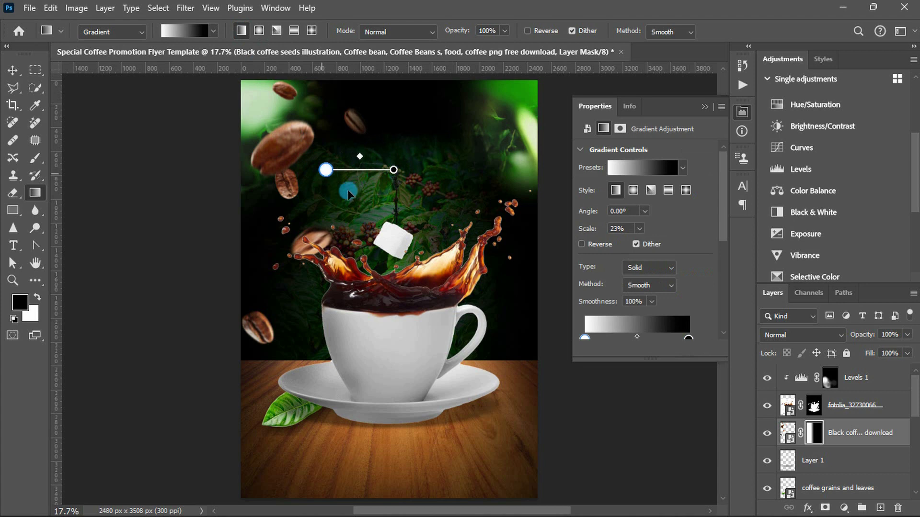
click(788, 433)
key(v)
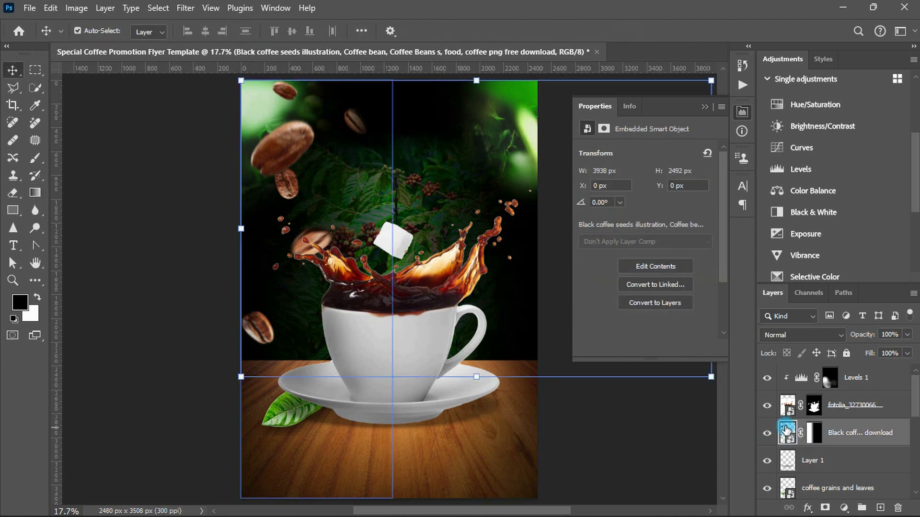
click(186, 8)
mouse_move(194, 162)
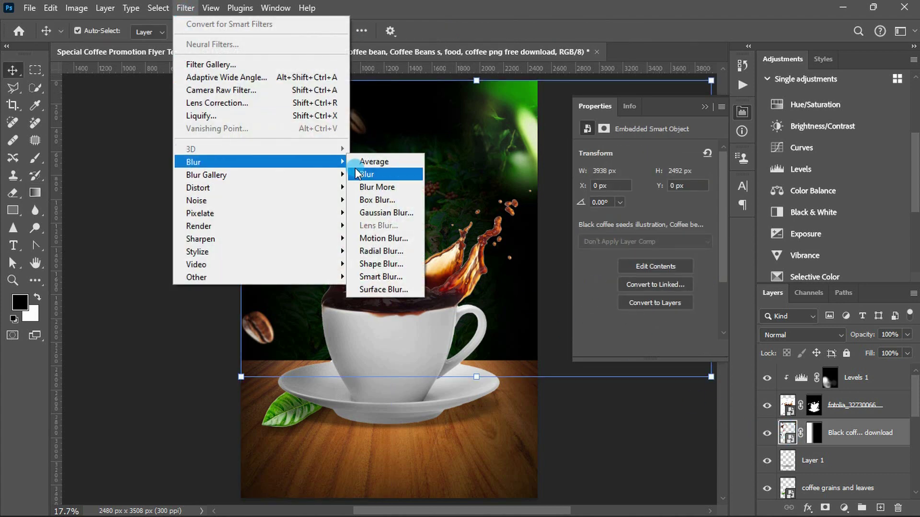
click(378, 239)
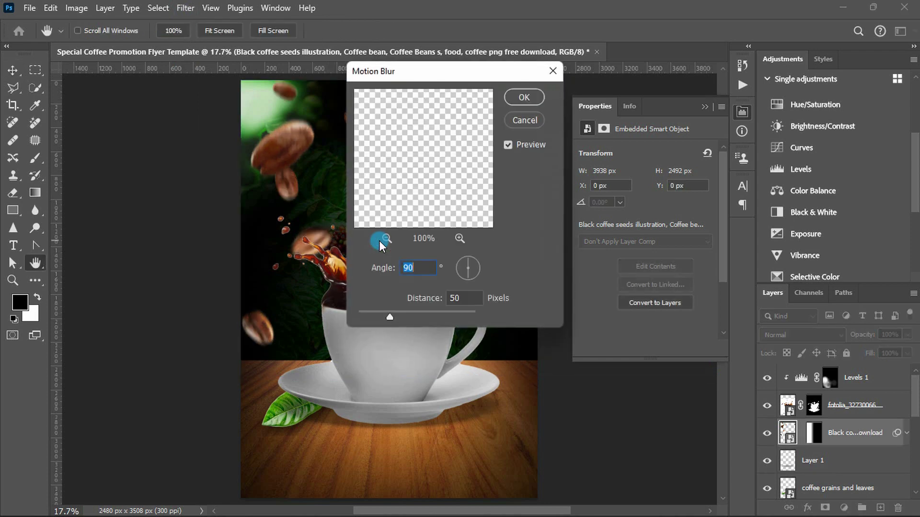
click(425, 268)
key(Return)
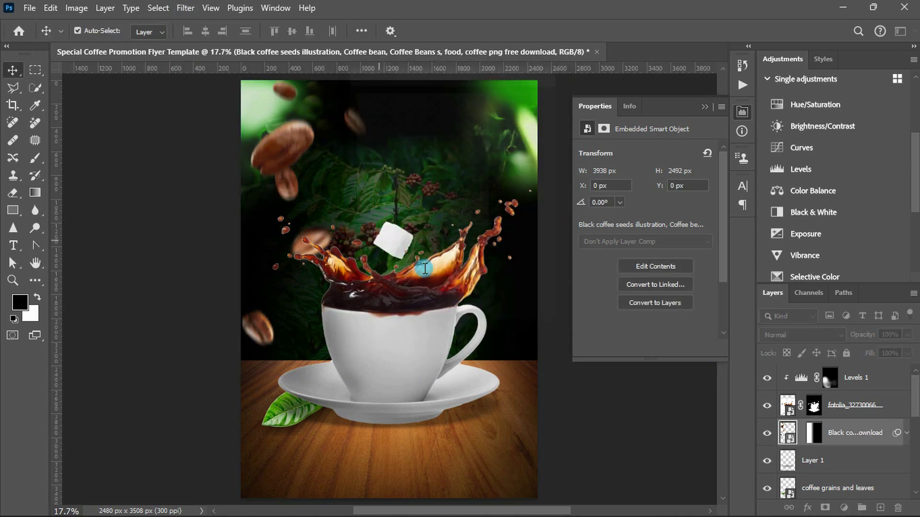
Step: Raise the beans' brightness to 30 with Brightness/Contrast, then select the Levels 1 layer
click(76, 9)
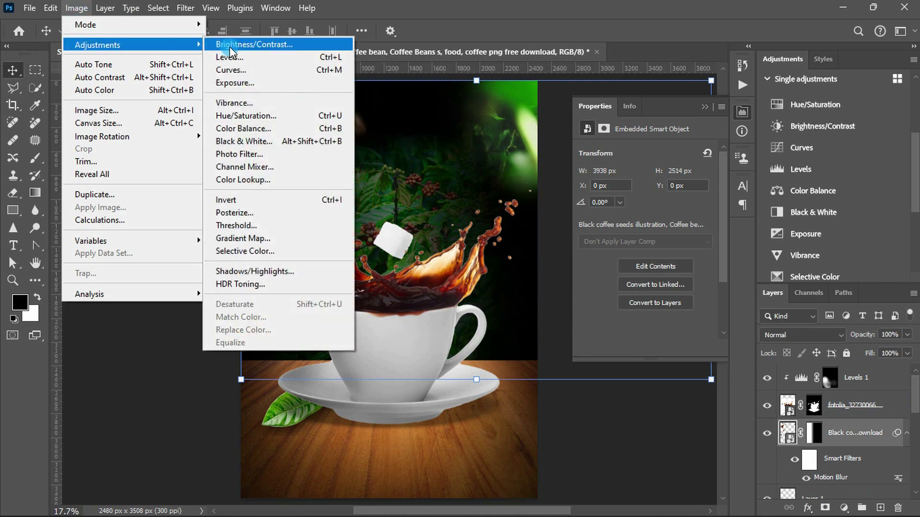
click(229, 45)
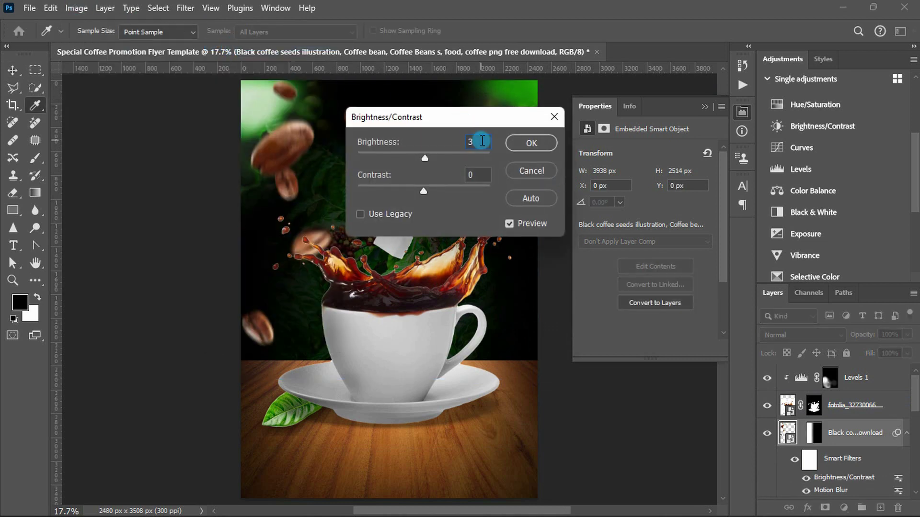
text(0)
key(Tab)
key(Return)
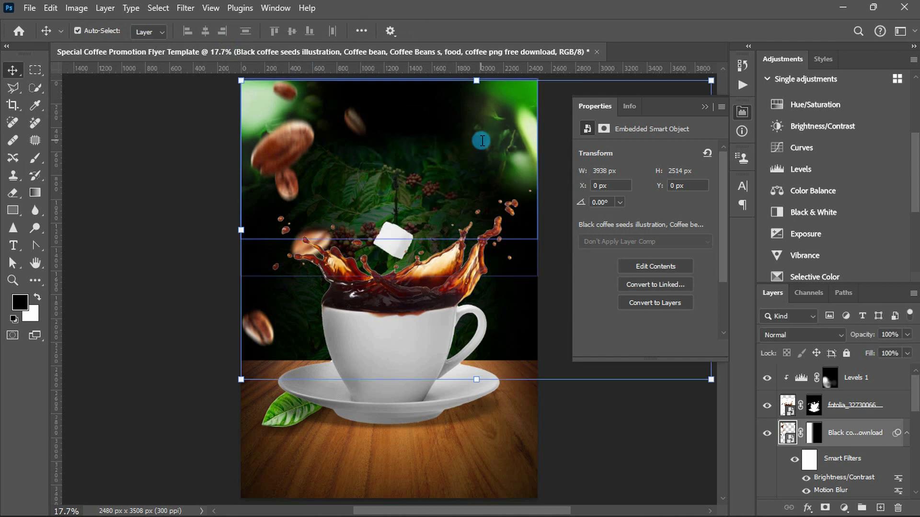
click(836, 378)
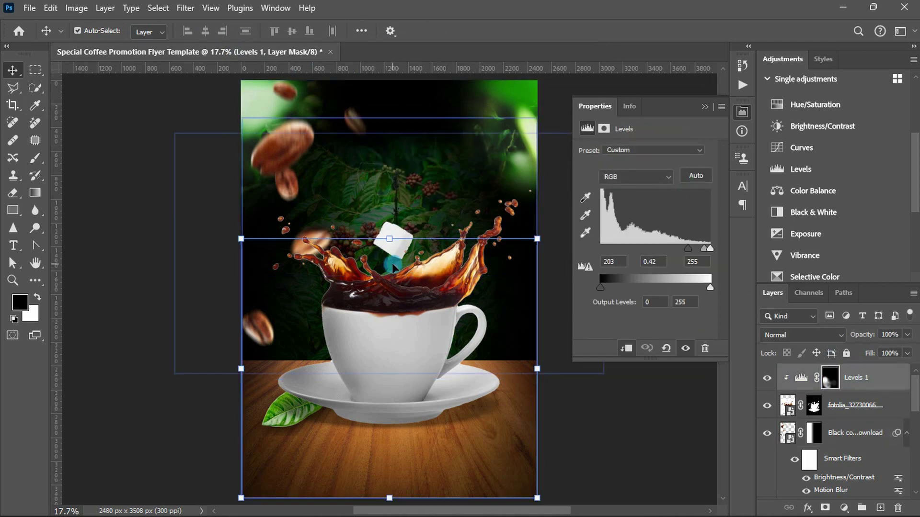
Step: Place the coffee bean lot image at 12% on the tabletop right of the saucer, then add a new layer
drag(841, 378, 389, 291)
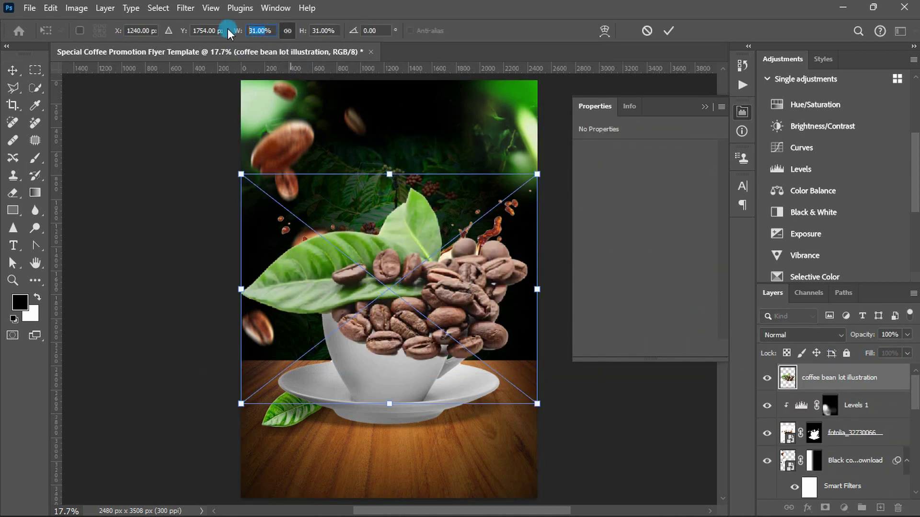
text(12)
key(Return)
key(Return)
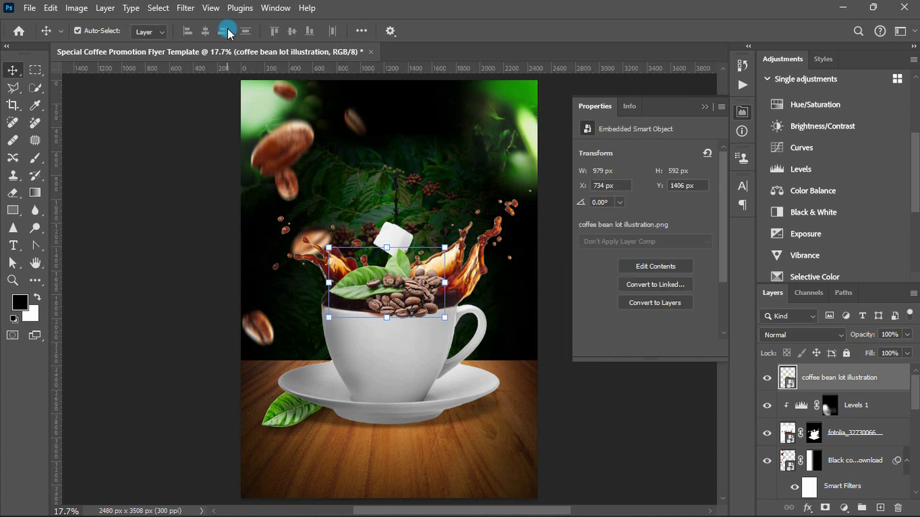
drag(371, 291, 450, 432)
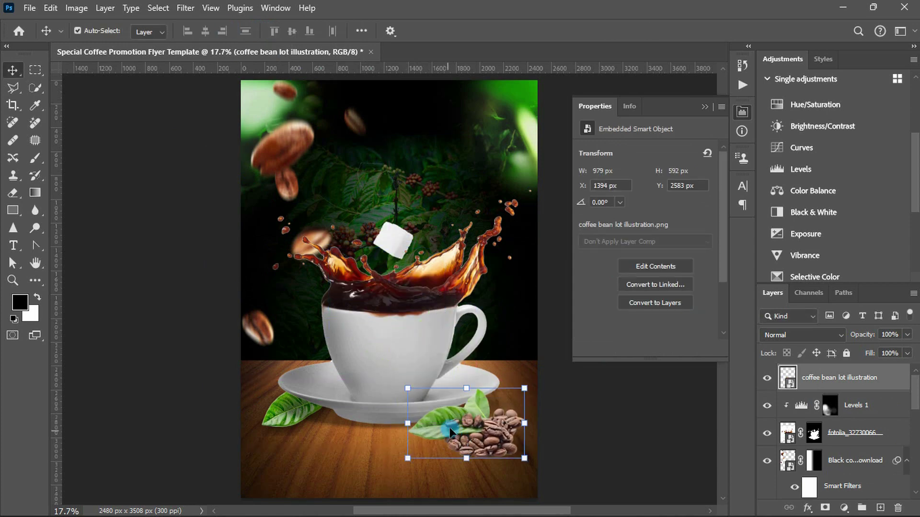
drag(451, 431, 468, 438)
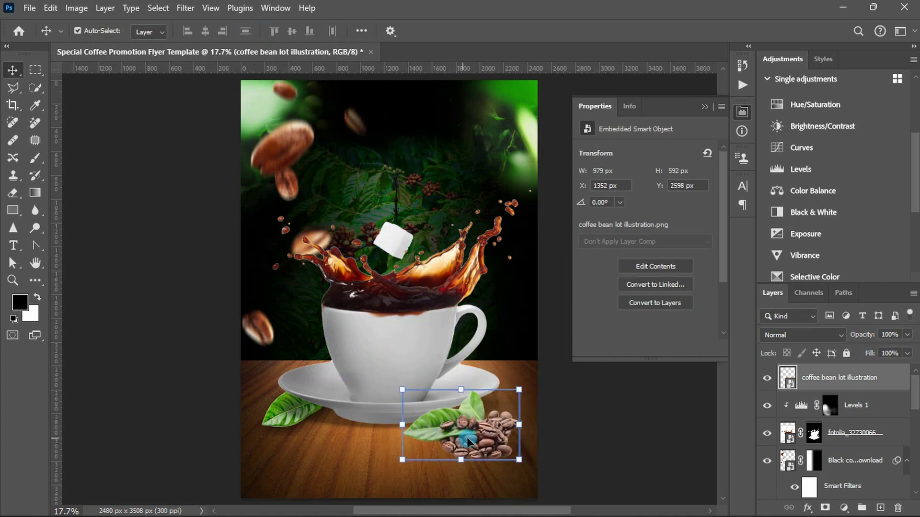
ctrl+click(880, 507)
Step: Build a black shadow from the bean pile's outline, flatten it, and soften it with Gaussian Blur
click(824, 379)
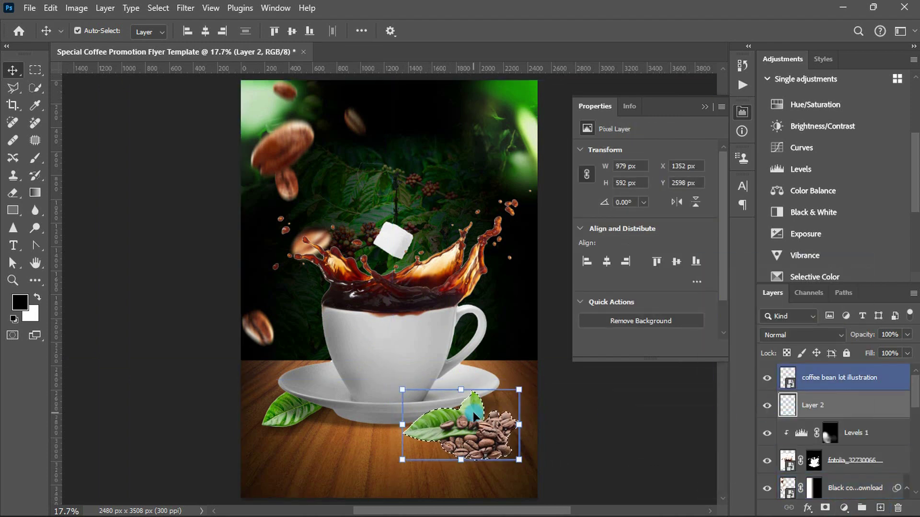
click(813, 406)
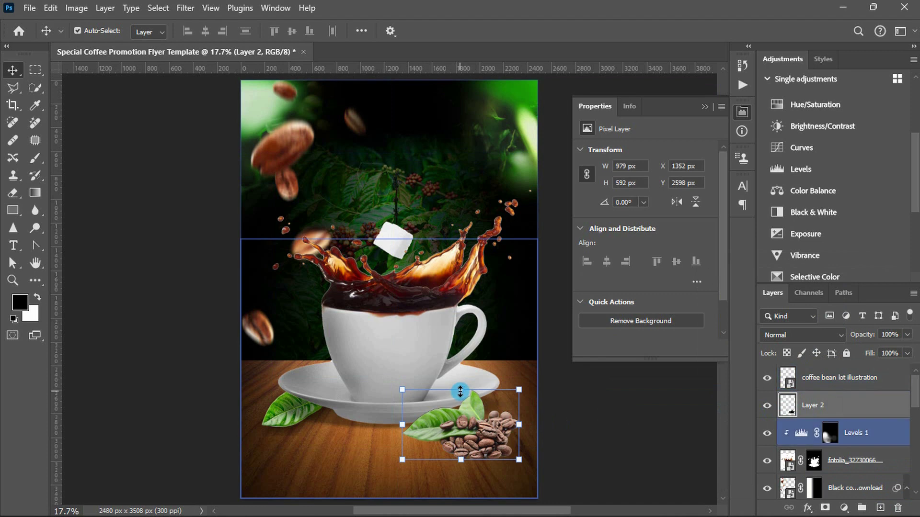
drag(461, 390, 462, 409)
drag(519, 433, 512, 438)
key(Return)
click(185, 7)
mouse_move(193, 181)
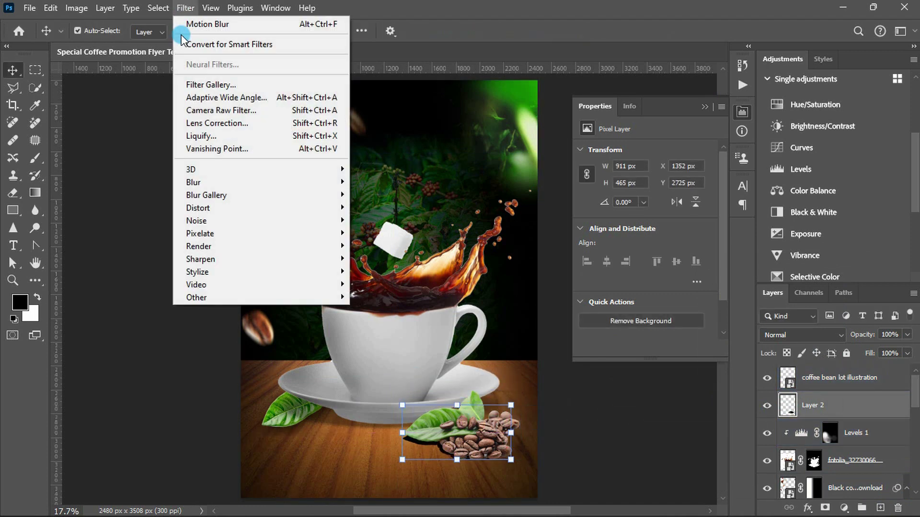
click(383, 233)
text(10)
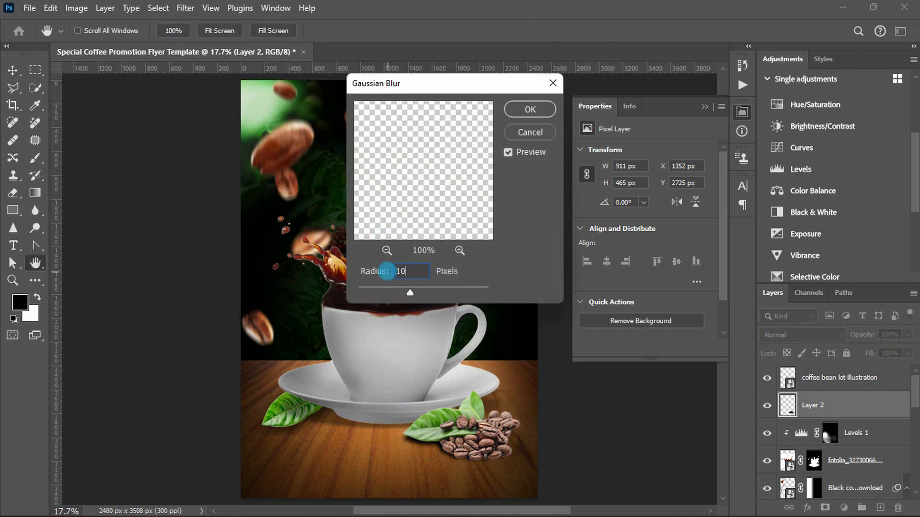
key(Return)
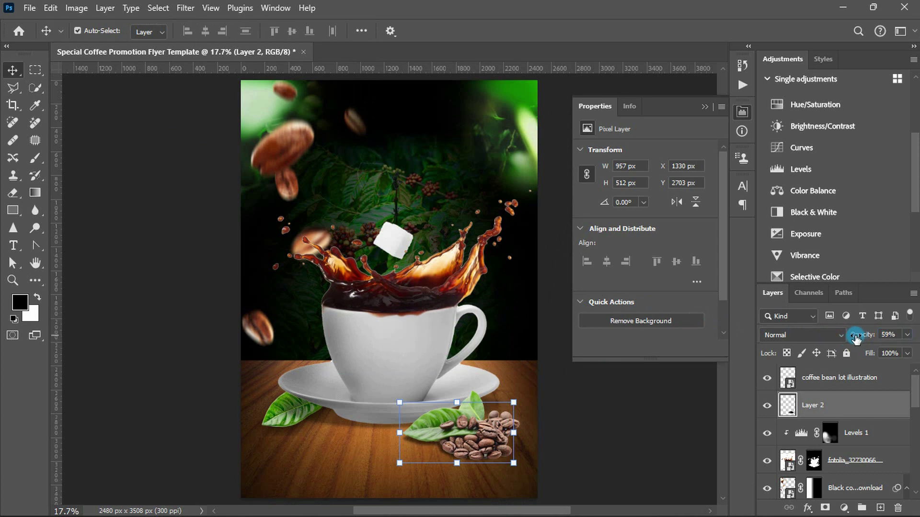
Step: Bring the Sun_rays_12 image to the top and stretch it to the page bottom
click(843, 379)
mouse_move(415, 286)
mouse_down()
mouse_move(387, 283)
mouse_move(392, 159)
mouse_up()
drag(389, 251, 389, 470)
Step: Commit the sun rays resize and set it to Linear Dodge (Add) at 85% opacity
key(Return)
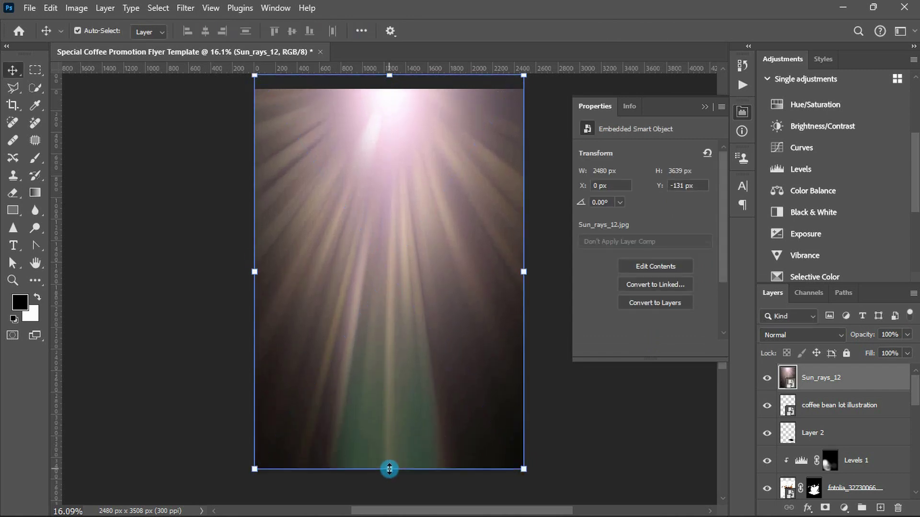
click(785, 335)
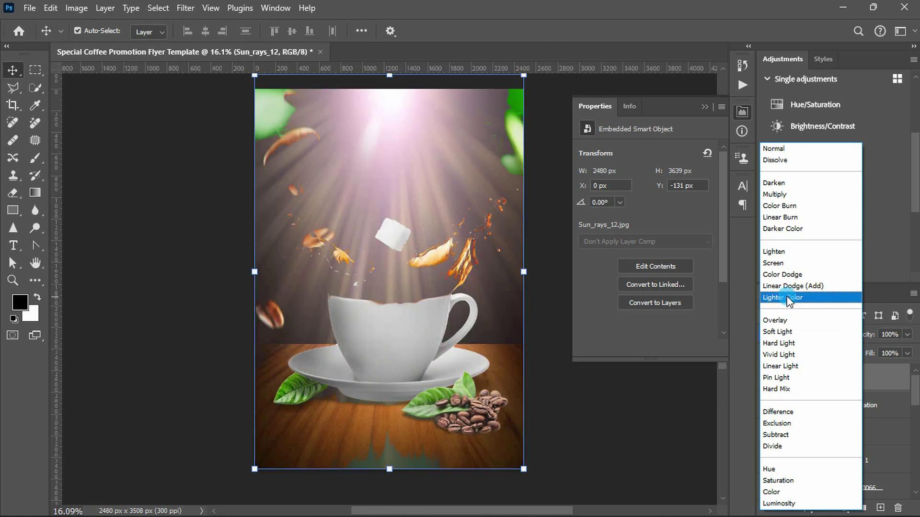
click(785, 286)
click(889, 334)
text(5)
key(Return)
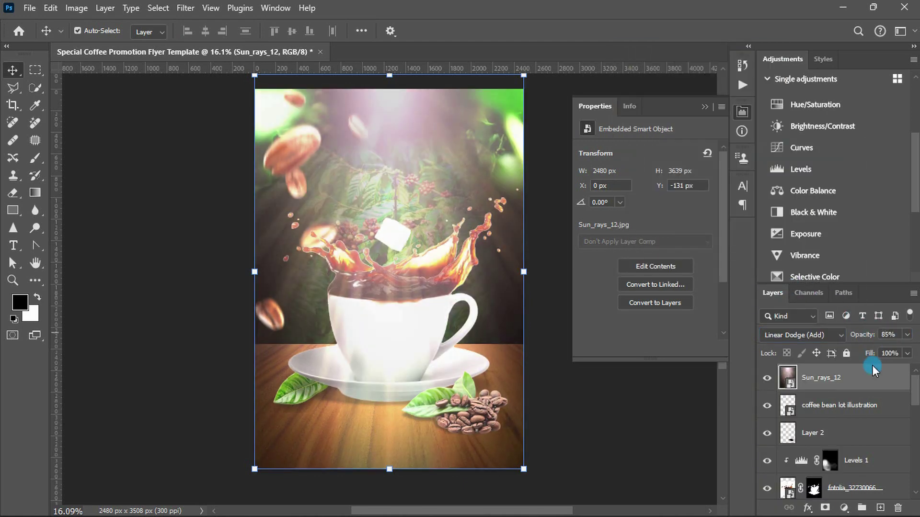
Step: Add a layer mask to the sun rays and set the brush to fully soft edges
click(825, 508)
key(b)
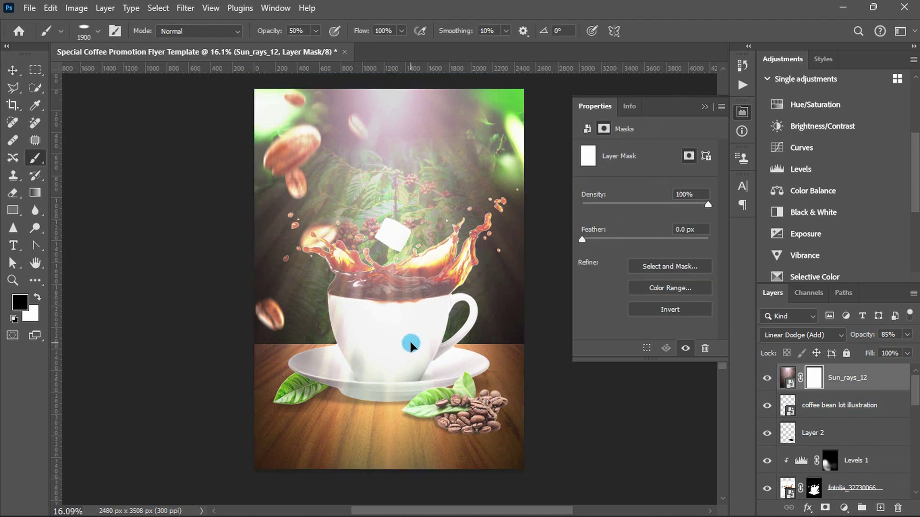
right_click(409, 340)
key(Escape)
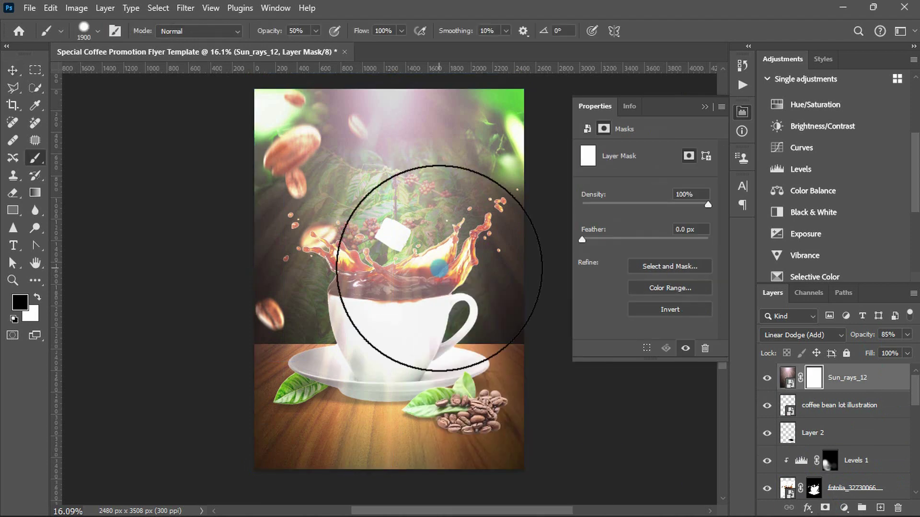
scroll(380, 407, down, 3)
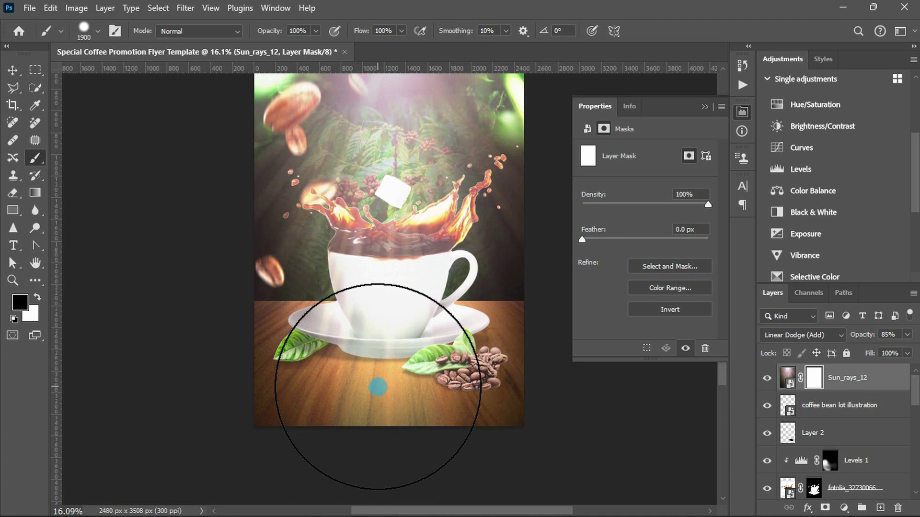
scroll(379, 383, down, 2)
click(378, 382)
key(ctrl+z)
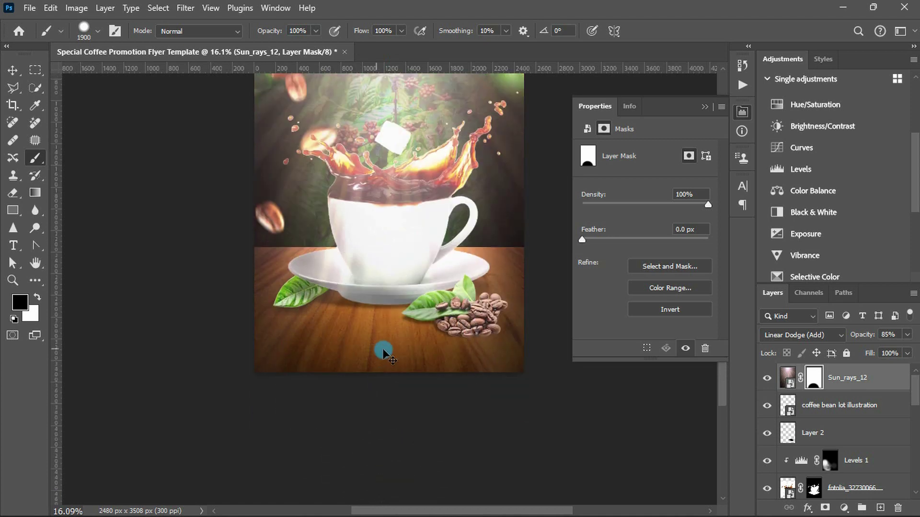
right_click(372, 333)
drag(497, 337, 398, 338)
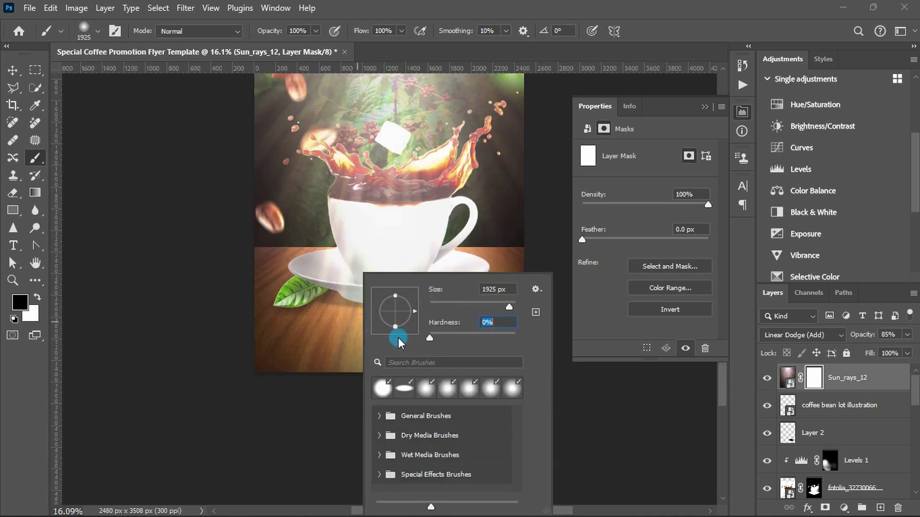
key(Return)
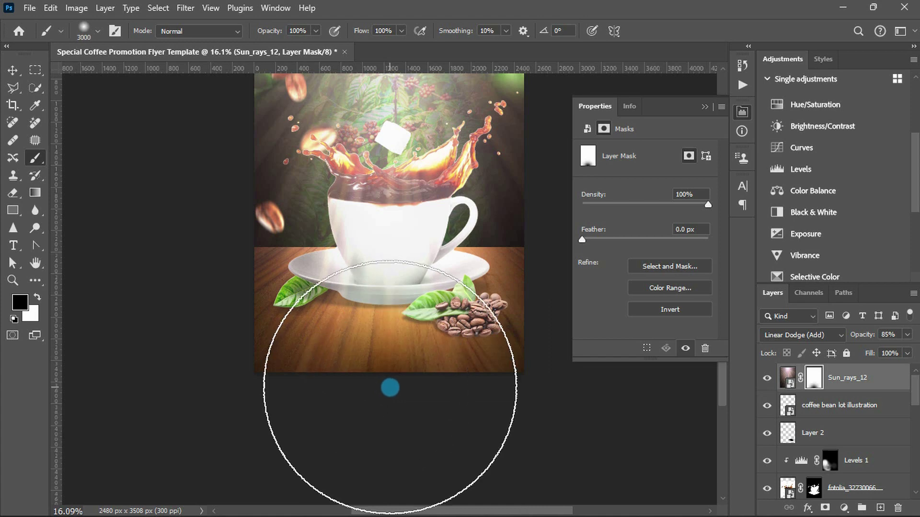
key(v)
key(ctrl+0)
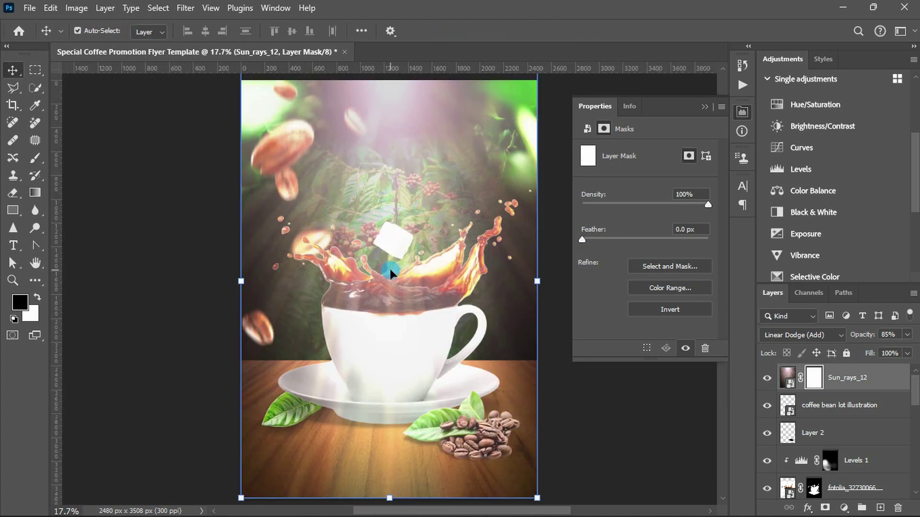
Step: Drag a gradient on the sun rays mask, fading outward from the cup across the page
key(g)
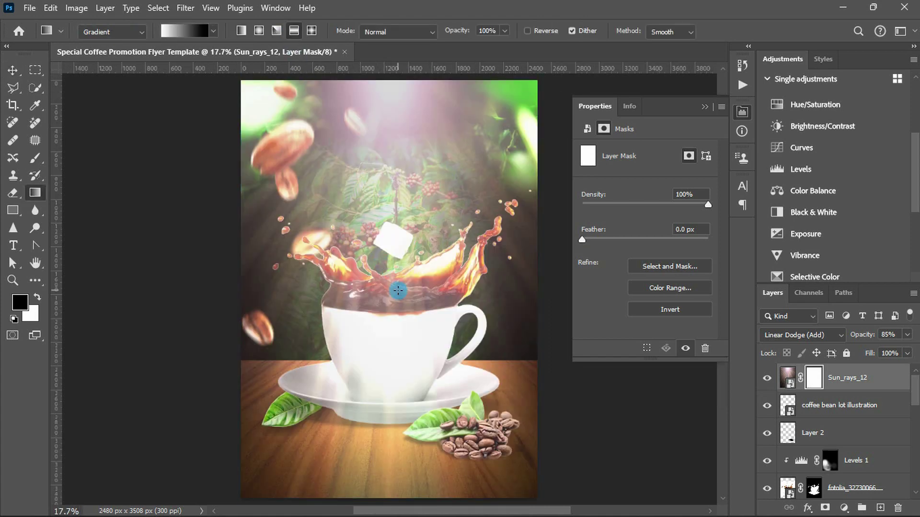
drag(390, 279, 542, 279)
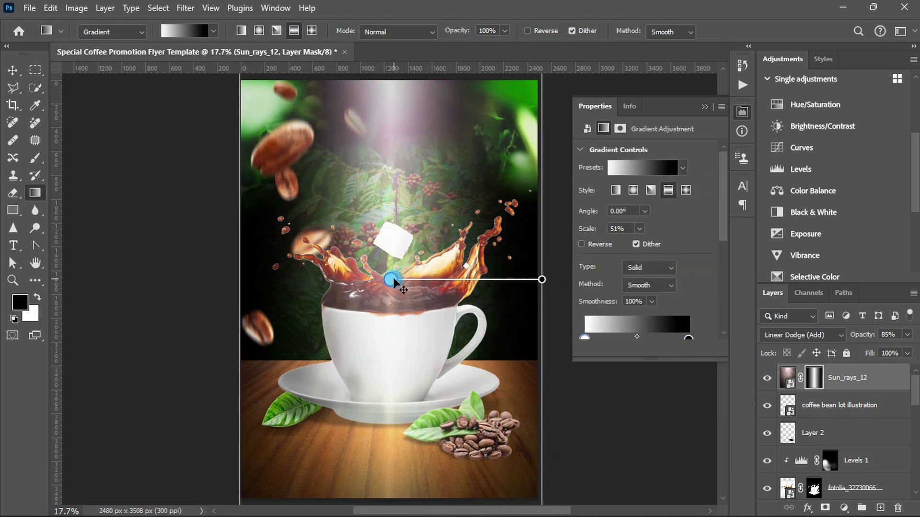
scroll(393, 283, down, 3)
drag(460, 281, 539, 281)
scroll(540, 285, up, 2)
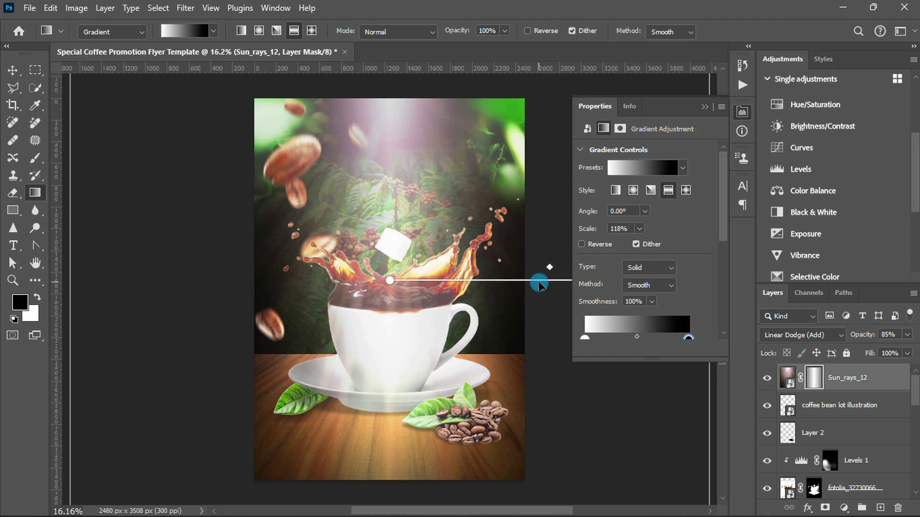
Step: Paint over the lower cup at 50% brush strength to dim the glow, then reselect Sun_rays_12
key(b)
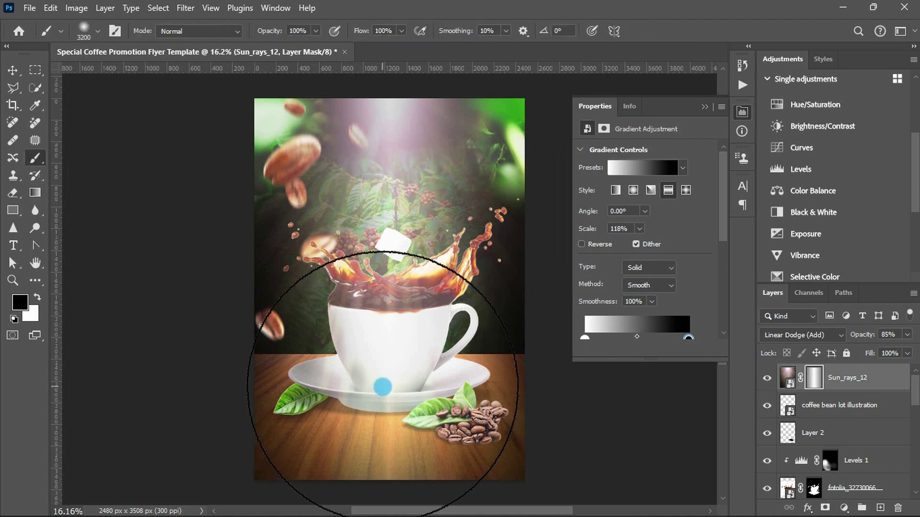
scroll(383, 386, down, 2)
click(298, 32)
drag(369, 382, 391, 312)
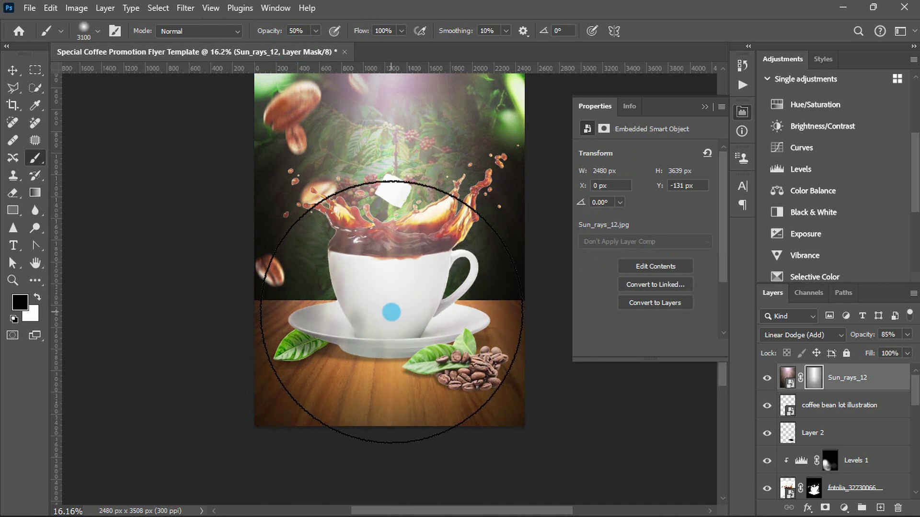
click(391, 312)
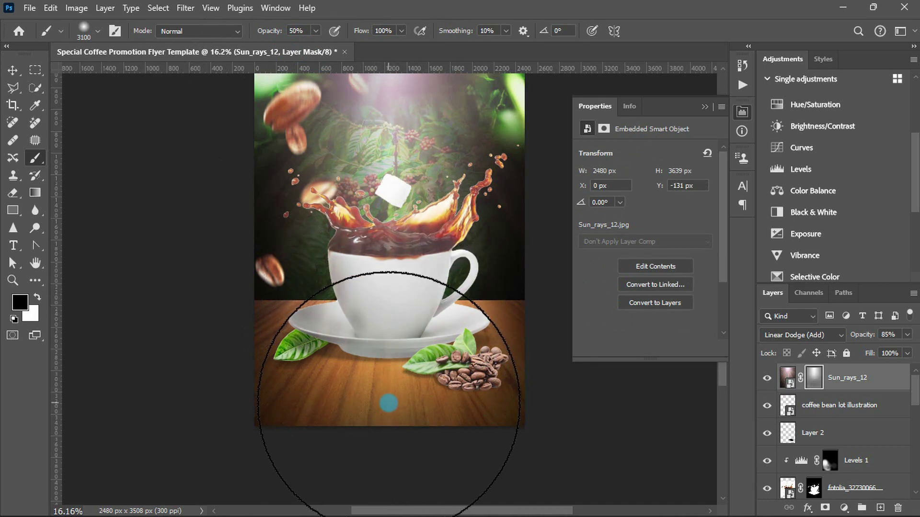
scroll(402, 399, up, 1)
key(v)
scroll(402, 399, up, 1)
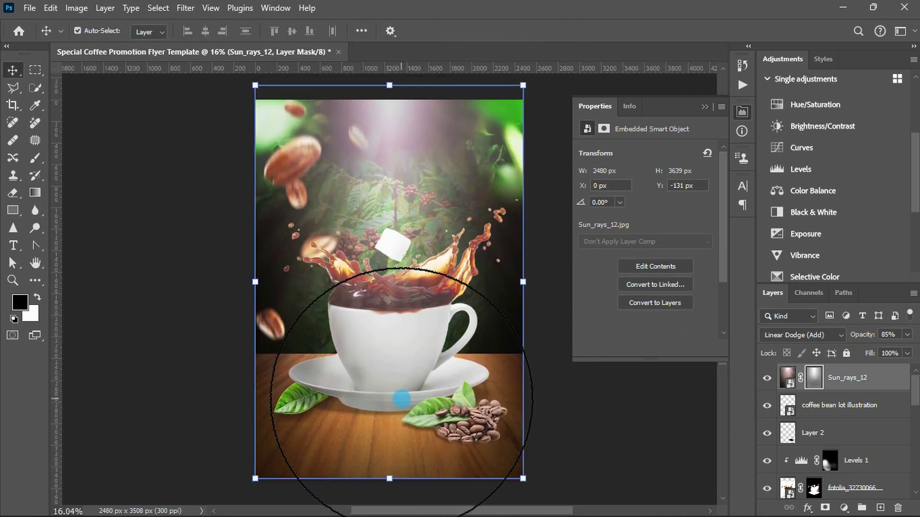
click(568, 367)
click(846, 381)
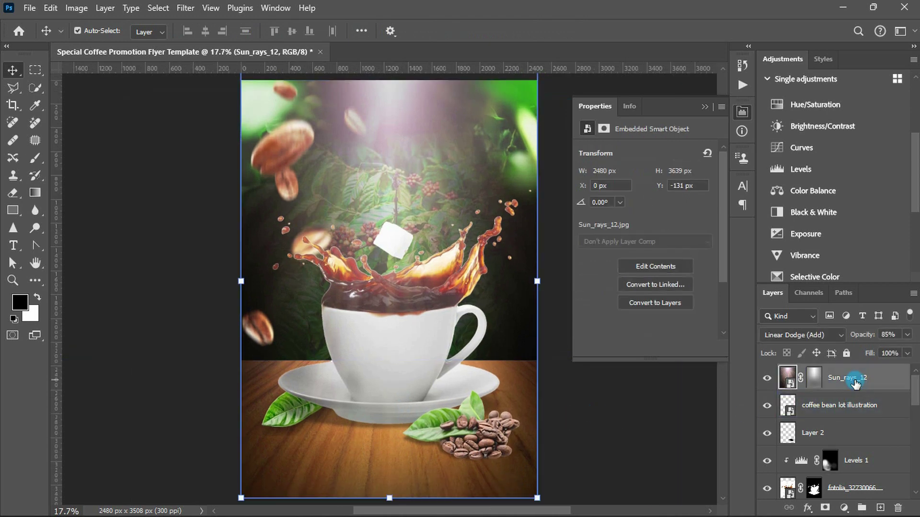
scroll(855, 383, down, 5)
Step: Fade the forest background's mask horizontally across the splash with a gradient
click(814, 457)
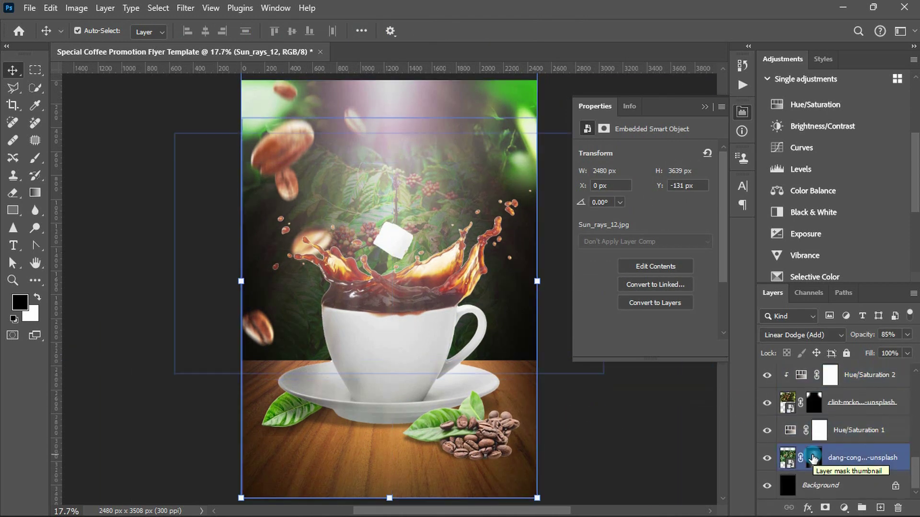
key(g)
mouse_move(391, 257)
mouse_down()
mouse_move(539, 257)
mouse_move(437, 258)
mouse_move(494, 261)
mouse_up()
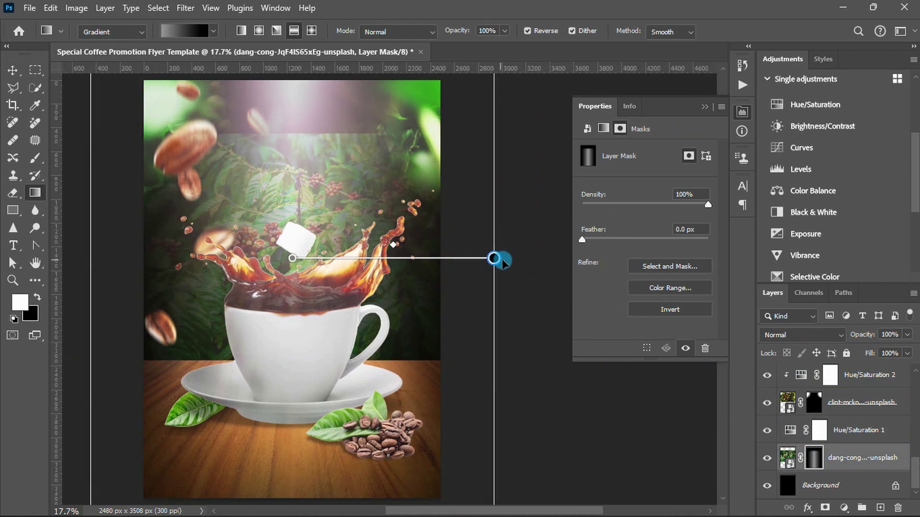
key(b)
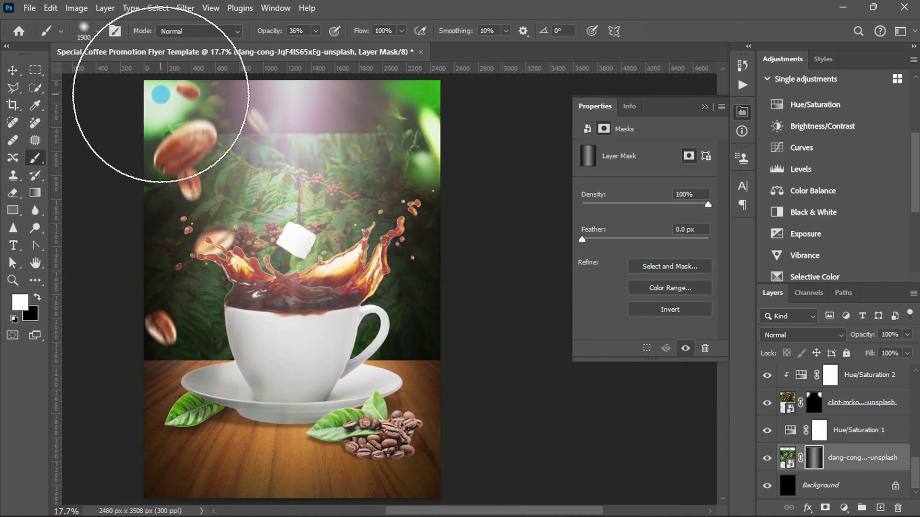
key(bracketleft)
key(bracketleft)
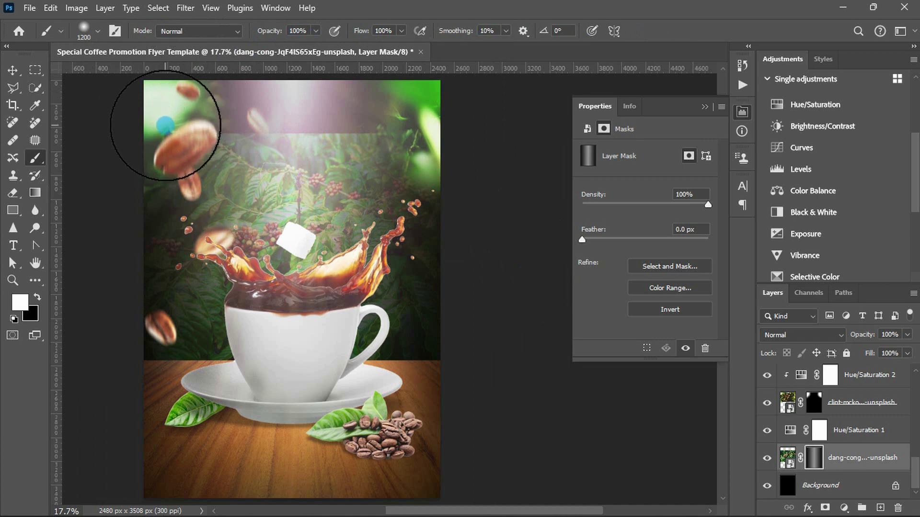
key(bracketleft)
key(bracketleft)
key(bracketleft)
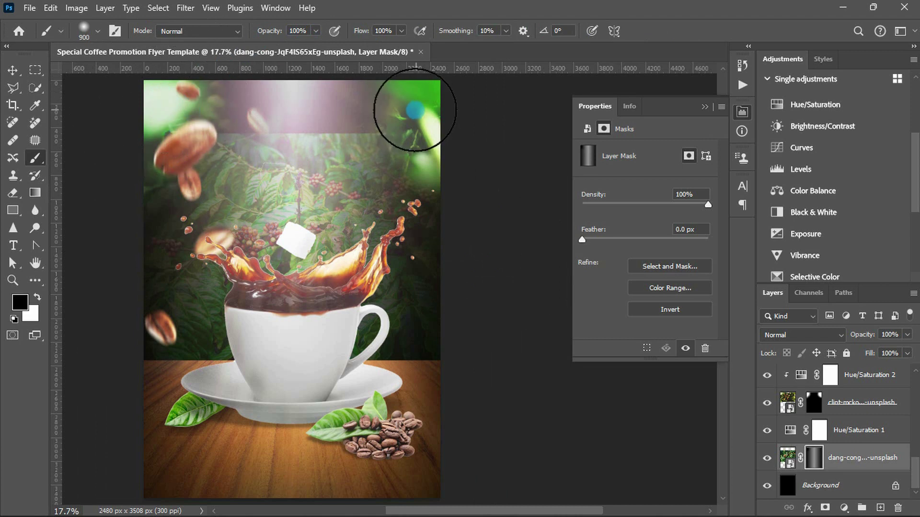
key(v)
key(ctrl+0)
Step: Select Sun_rays_12 and start a new text layer near the top of the flyer
scroll(843, 421, up, 5)
click(855, 381)
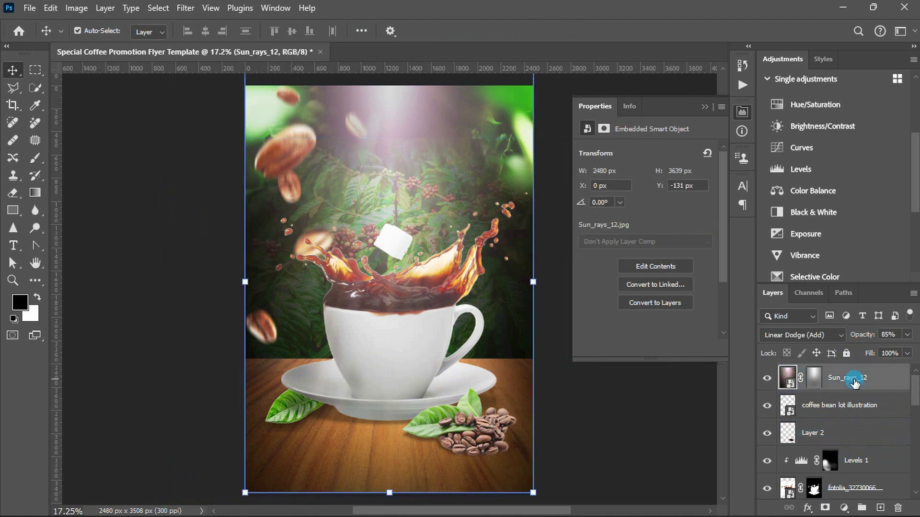
key(t)
click(376, 114)
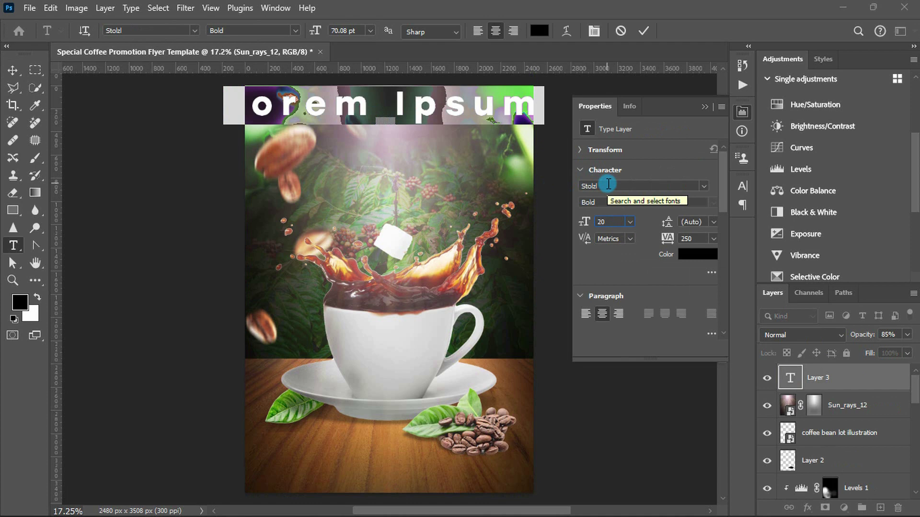
Step: Type the heading THE BEST CAFE at 20 pt in white
key(Return)
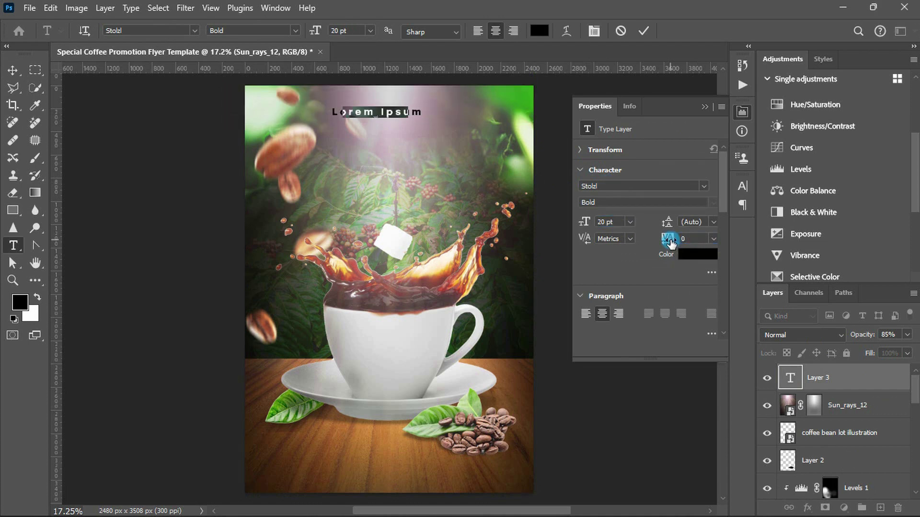
click(683, 253)
text(00)
key(Return)
text(THE)
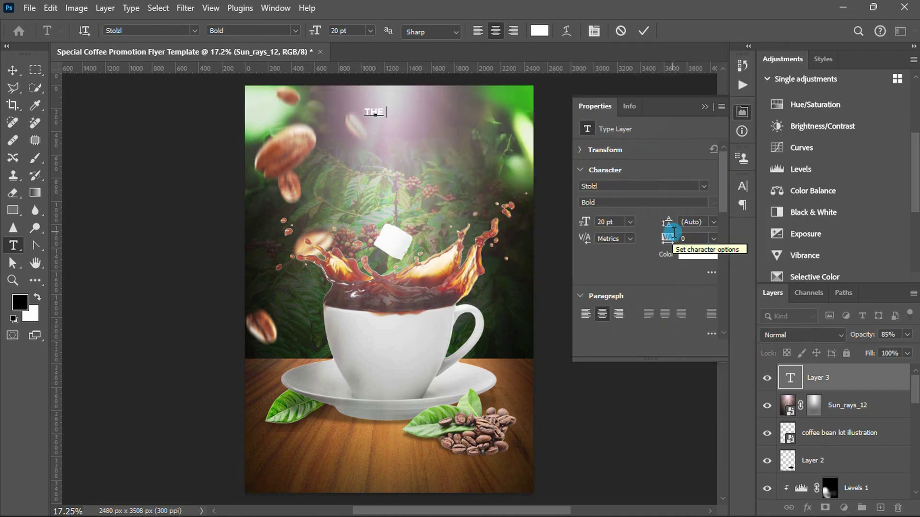
text(FE)
key(ctrl+Return)
Step: Centre THE BEST CAFE horizontally on the page and nudge it slightly higher
key(ctrl+a)
key(v)
click(205, 31)
key(ctrl+d)
drag(392, 112, 392, 103)
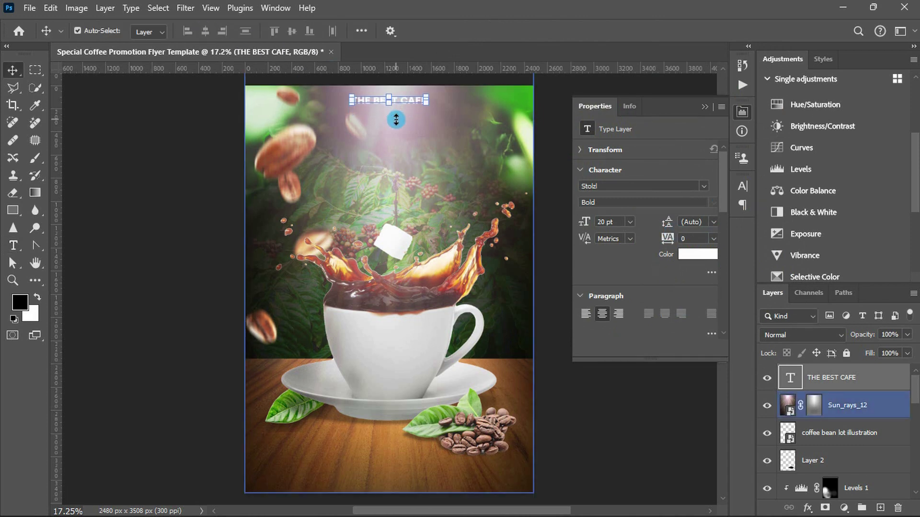
Step: Add COFFEE at 110 pt as a new text layer below the heading
key(t)
click(390, 143)
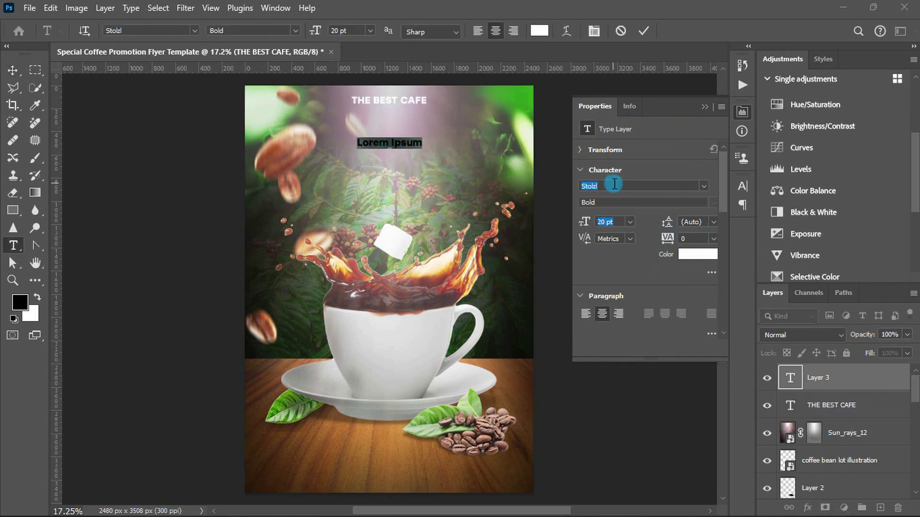
text(110)
key(Return)
text(COFFEE)
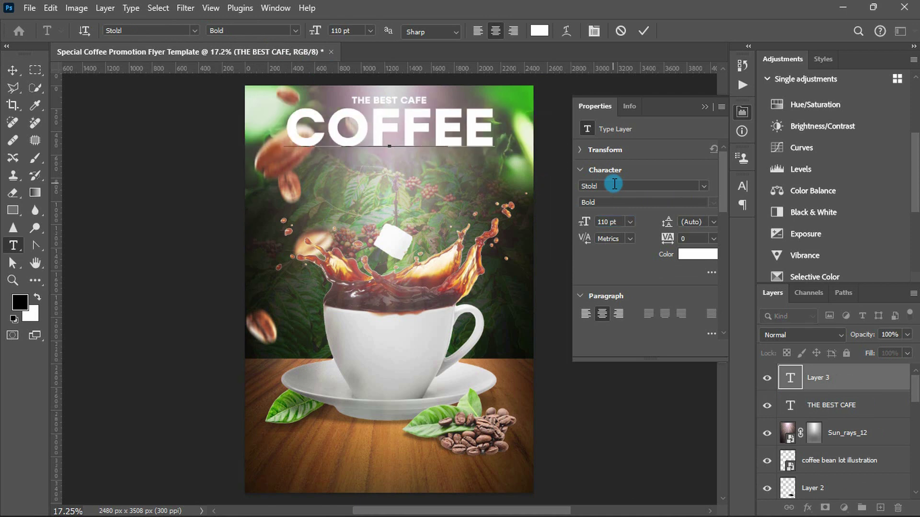
key(ctrl+Return)
Step: Centre COFFEE horizontally on the page and move it slightly lower
key(v)
key(ctrl+a)
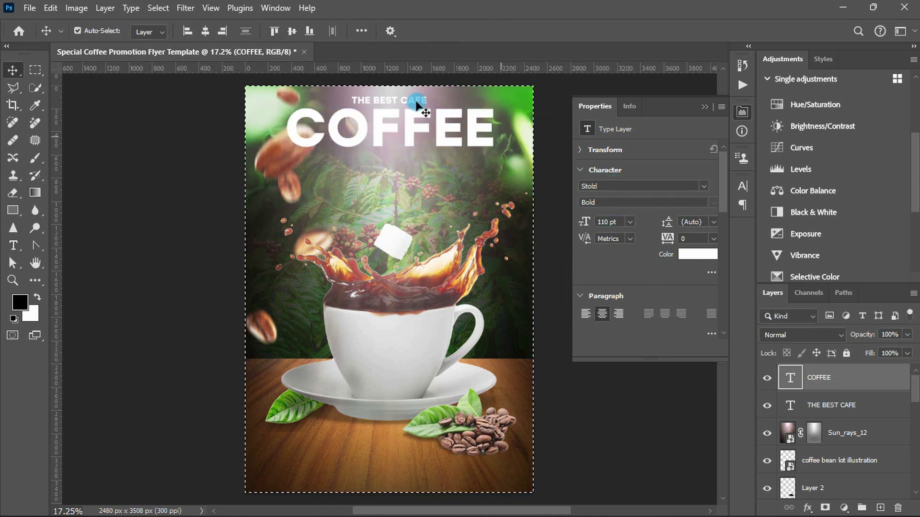
key(ctrl+d)
click(369, 113)
drag(388, 129, 388, 146)
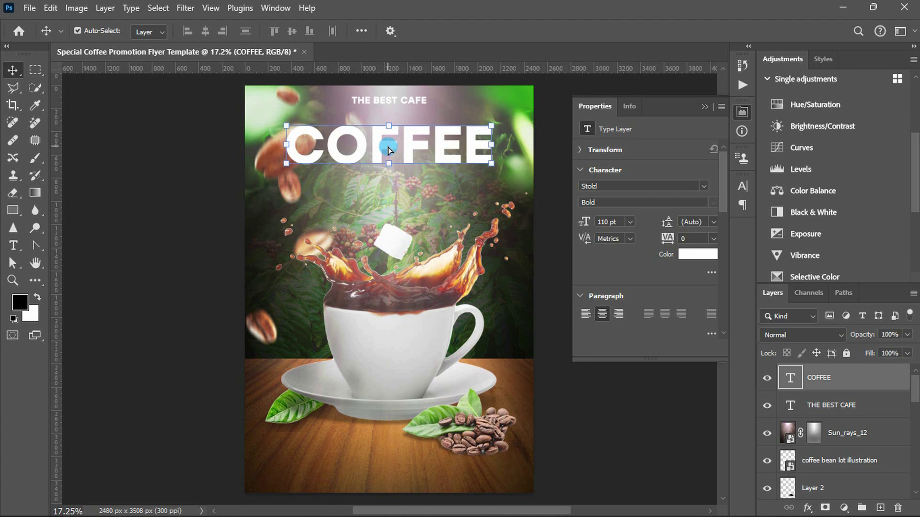
click(822, 60)
Step: Apply a Wood Styles texture preset to COFFEE and move it further down
click(765, 202)
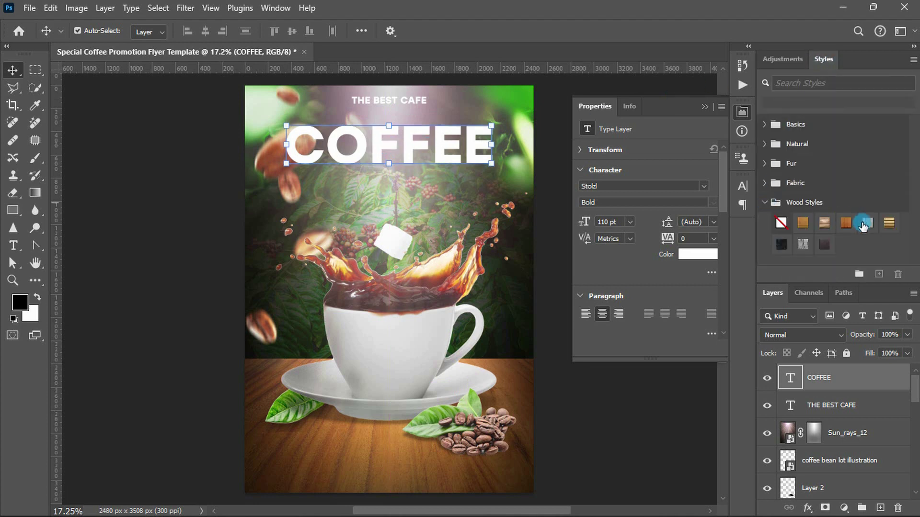
click(867, 222)
drag(389, 152, 390, 178)
Step: Type Special above COFFEE in Better Signature at 85 pt
key(t)
click(364, 135)
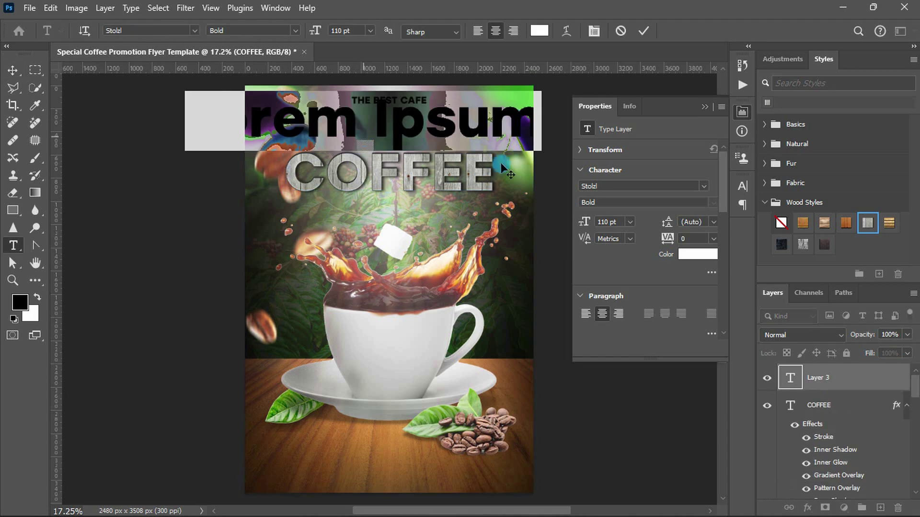
text(Better Signature)
key(Return)
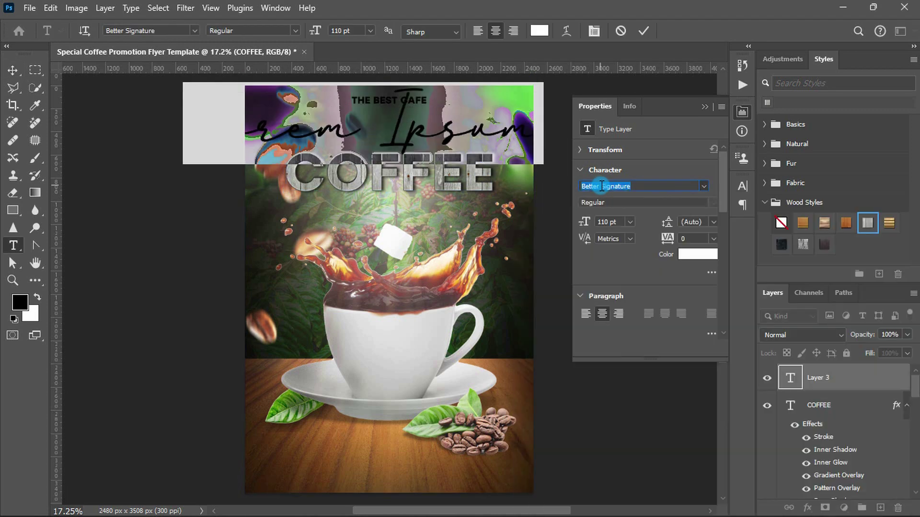
text(85)
key(Return)
text(Spec)
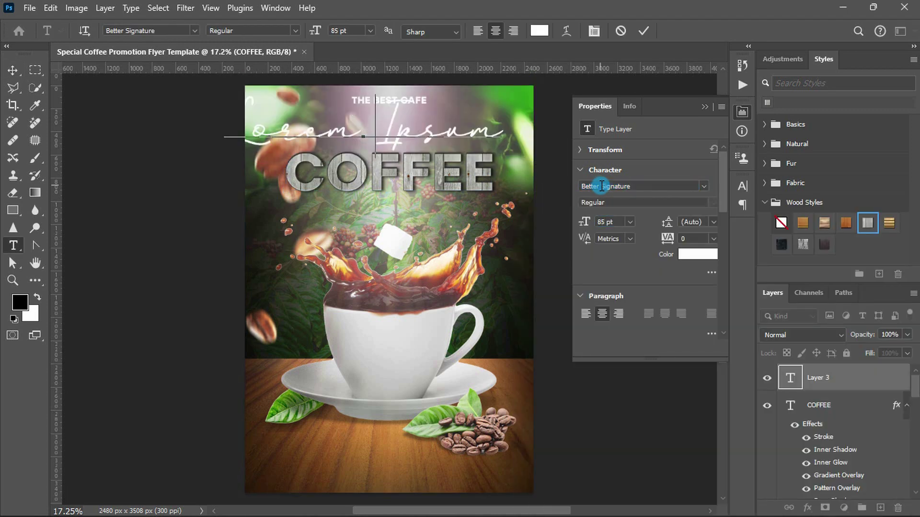
text(ial)
key(ctrl+Return)
Step: Centre Special over the top of COFFEE and set its fill to 0%
key(v)
click(201, 32)
drag(442, 134, 390, 144)
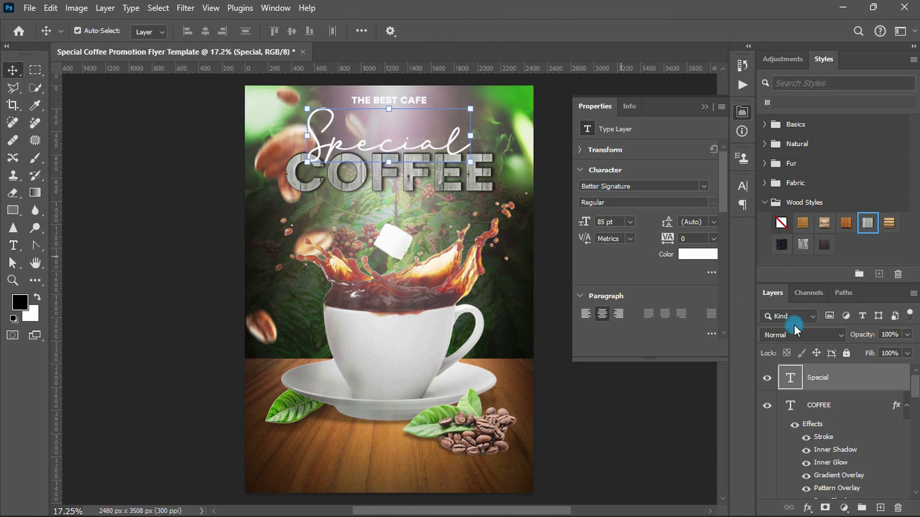
key(Return)
click(807, 507)
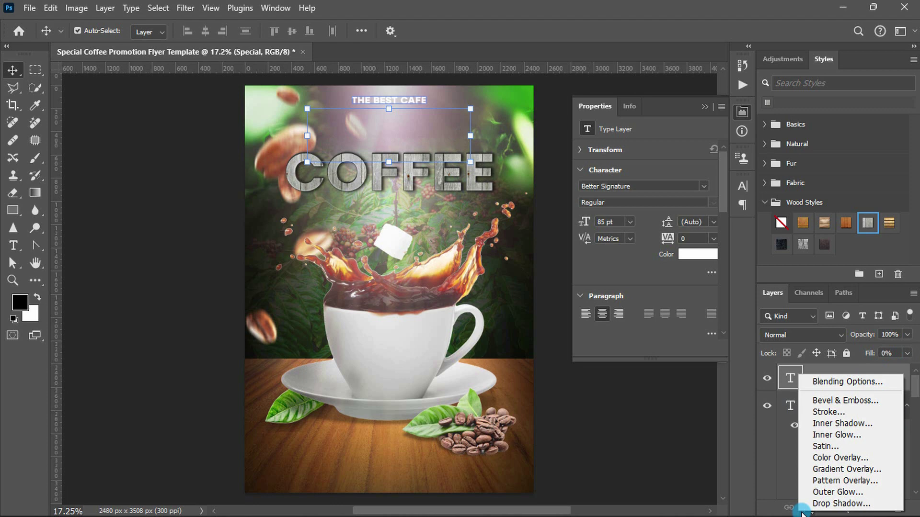
Step: Add a gradient overlay to Special with an orange start colour
click(801, 472)
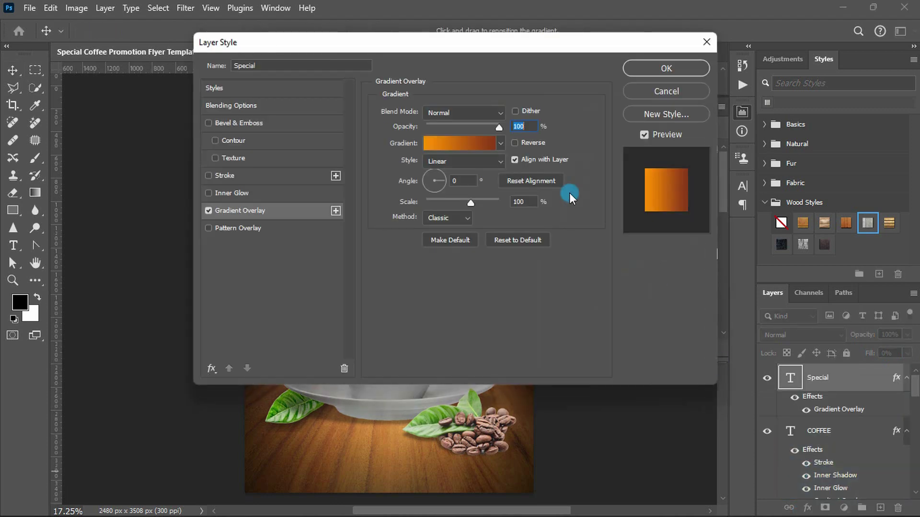
click(479, 141)
double_click(317, 296)
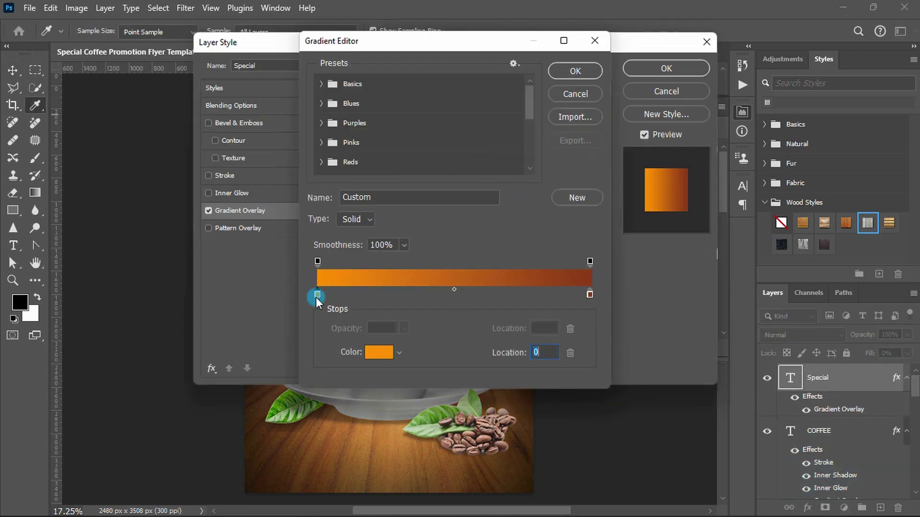
key(Return)
double_click(590, 294)
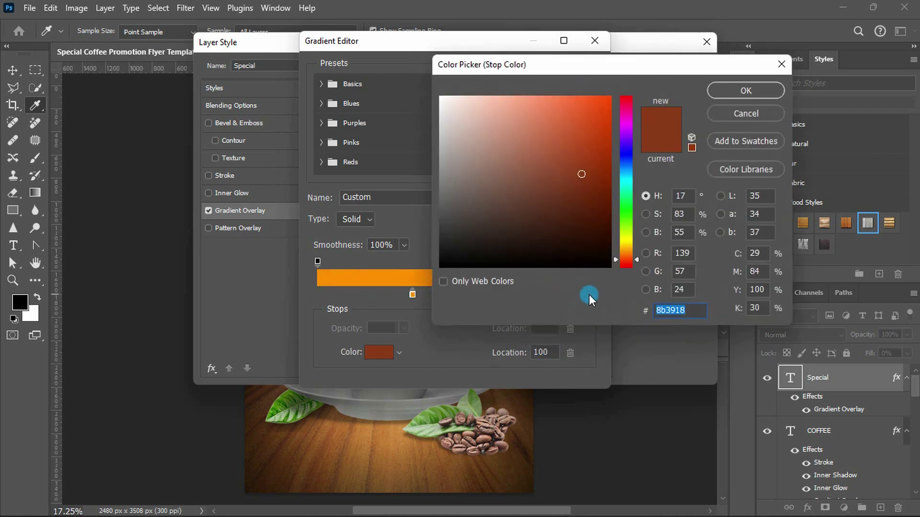
key(Return)
Step: Make the gradient's end stop white at 91% and set the angle to 90°
drag(589, 294, 569, 293)
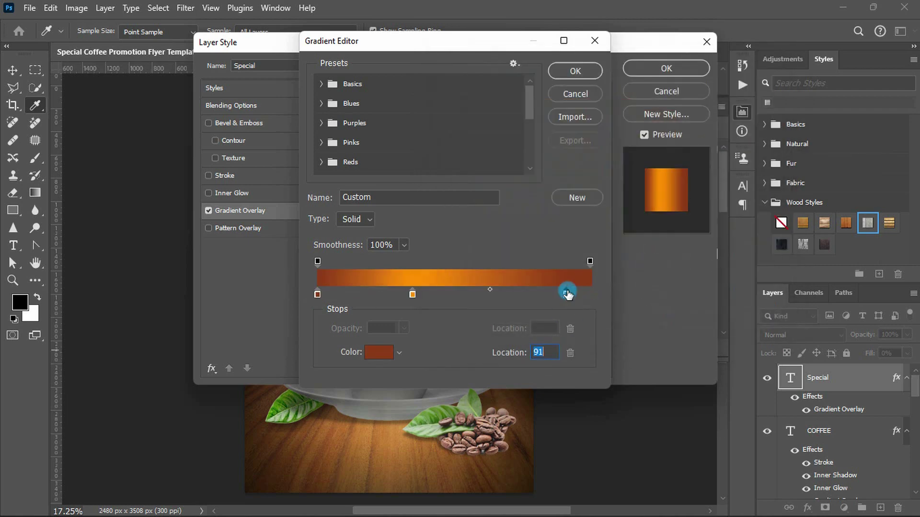
double_click(568, 292)
text(ffffff)
key(Return)
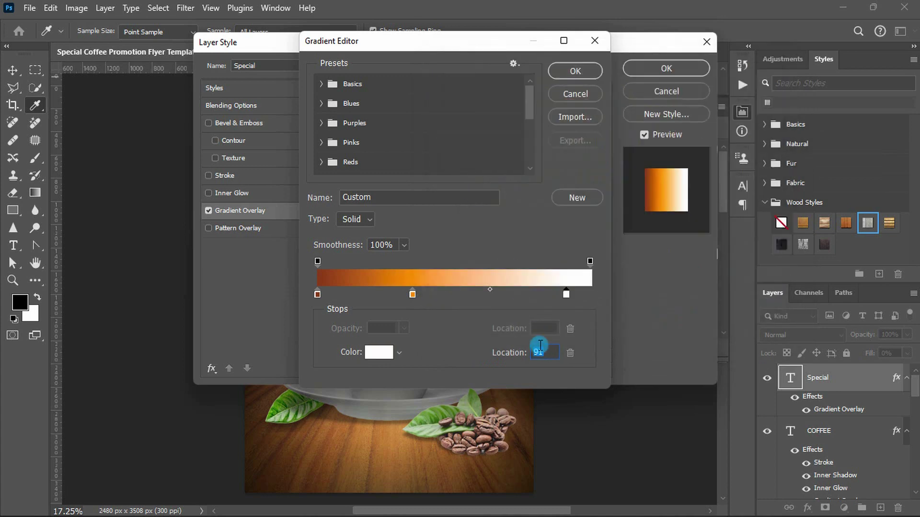
text(100)
key(Return)
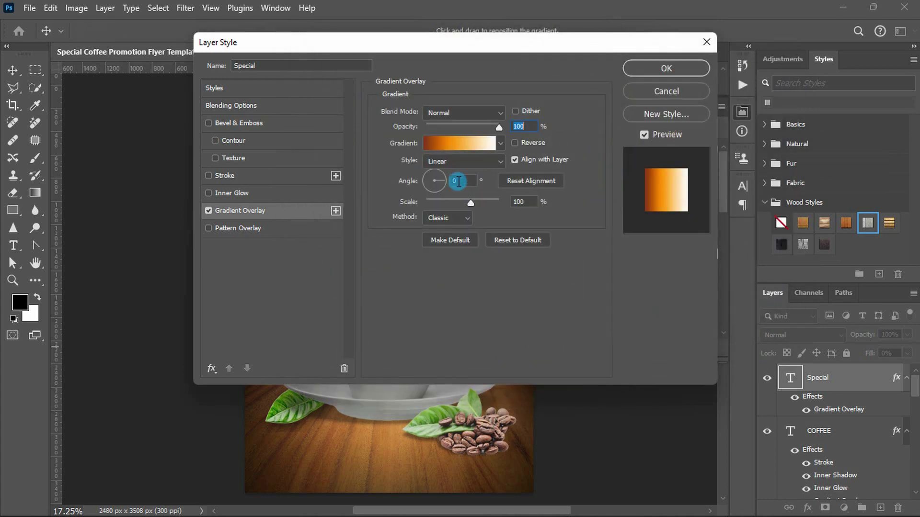
double_click(459, 181)
text(90)
Step: Turn on Bevel & Emboss for Special, keeping the default highlight and shadow colours
click(294, 125)
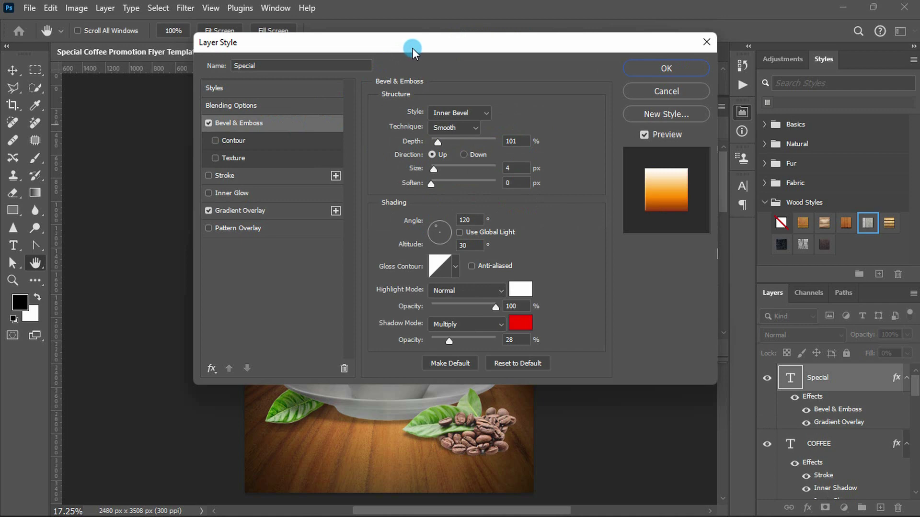
drag(412, 48, 726, 46)
key(Tab)
key(Tab)
key(Tab)
key(Tab)
key(Tab)
key(Tab)
key(Tab)
key(Tab)
key(Tab)
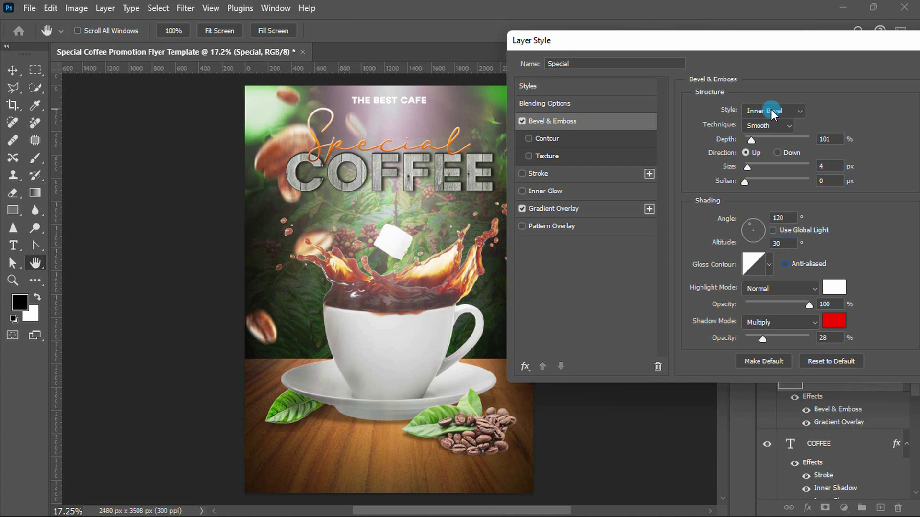
click(844, 287)
key(Escape)
Step: Add an orange Edge inner glow with a chosen contour and apply the effects
key(Tab)
key(Tab)
click(834, 320)
key(Escape)
click(588, 190)
key(Tab)
key(Tab)
click(723, 157)
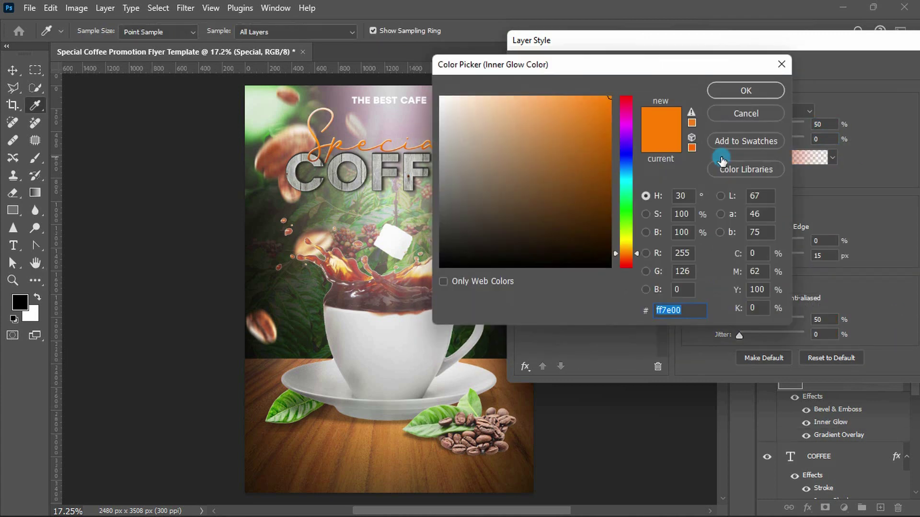
key(Return)
click(787, 227)
click(764, 299)
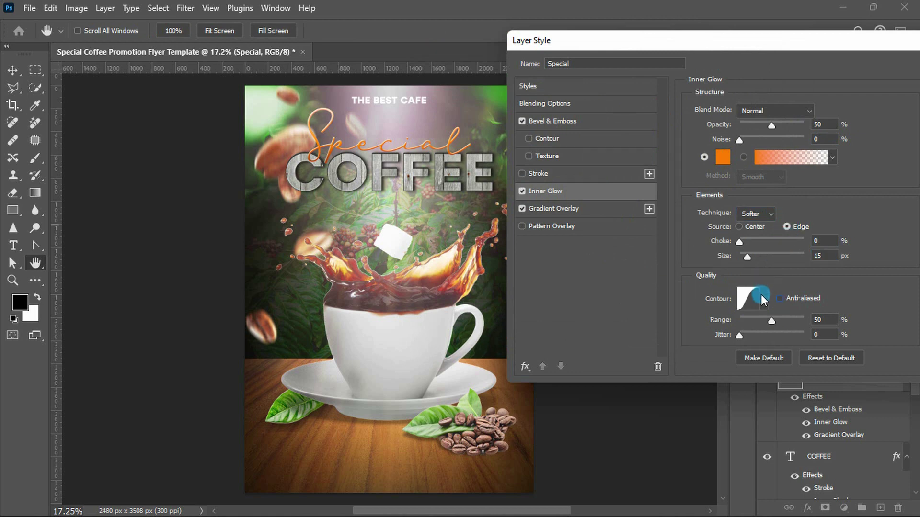
click(763, 300)
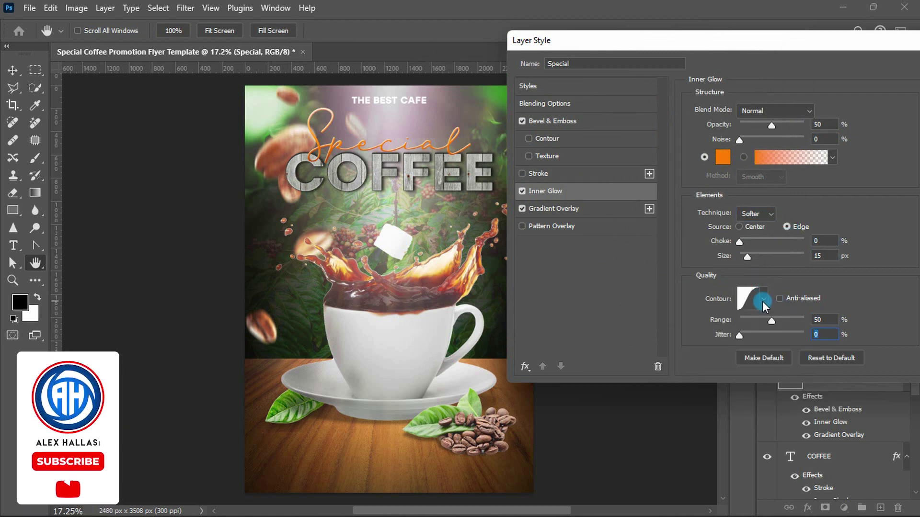
key(Return)
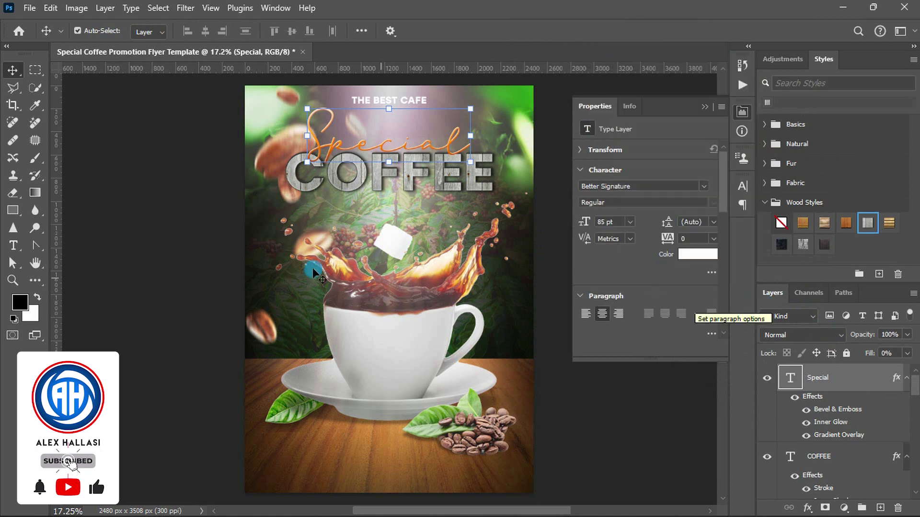
Step: Draw a 787 x 244 px rectangle beside the cup filled with #ffebd2
click(13, 210)
click(290, 289)
text(787)
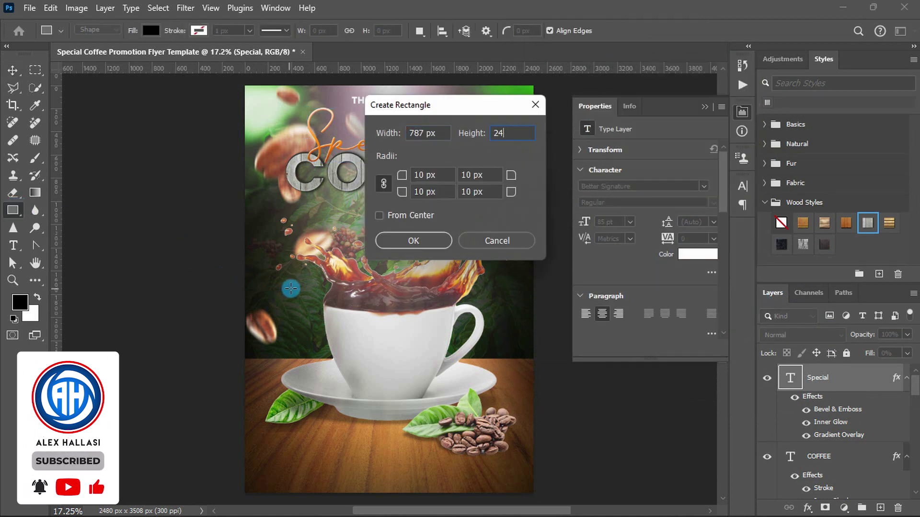
text(4)
key(Tab)
key(Return)
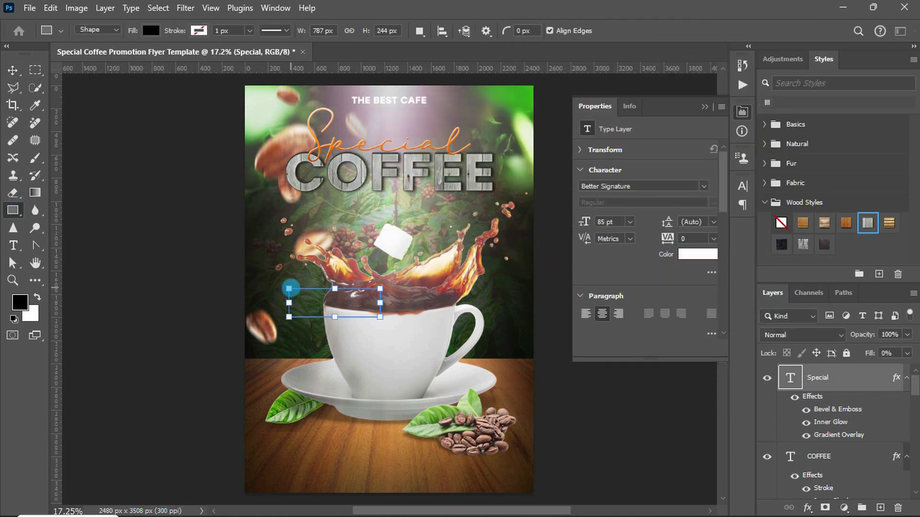
click(618, 247)
click(757, 273)
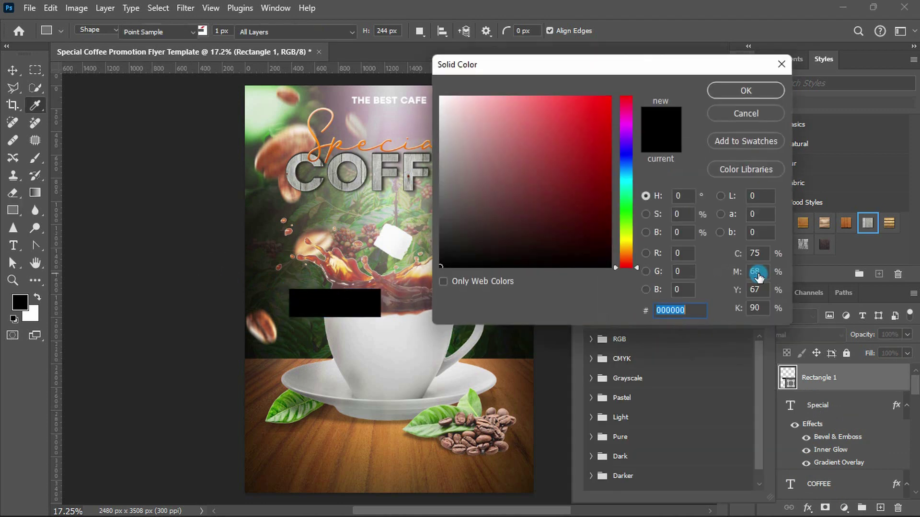
text(ffebd2)
key(Return)
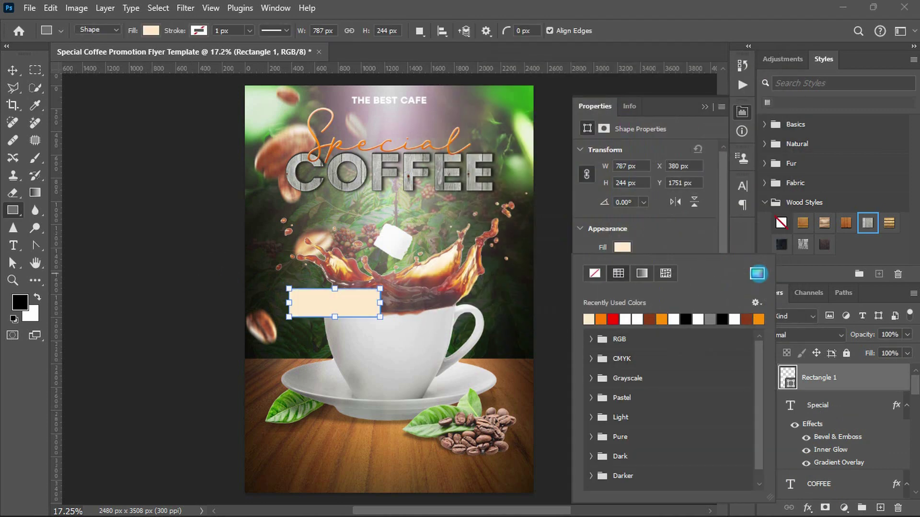
Step: Add '30% OFF' below COFFEE in Stolzl Bold at 35 pt
key(t)
click(425, 226)
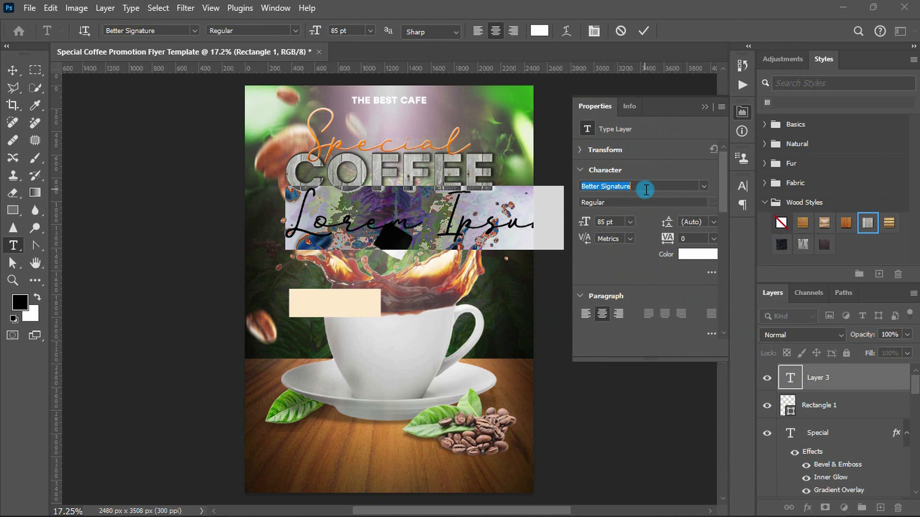
text(Stolzl)
key(Return)
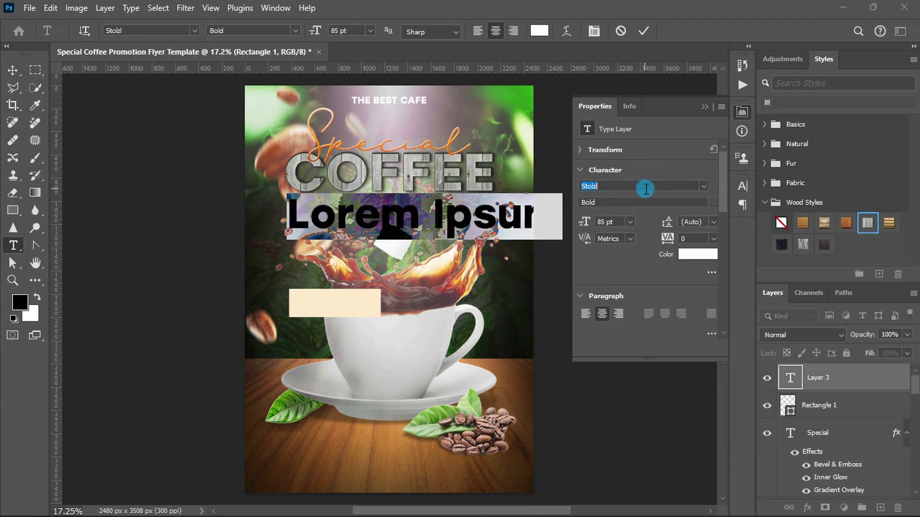
text(35)
key(Return)
text(30% OFF)
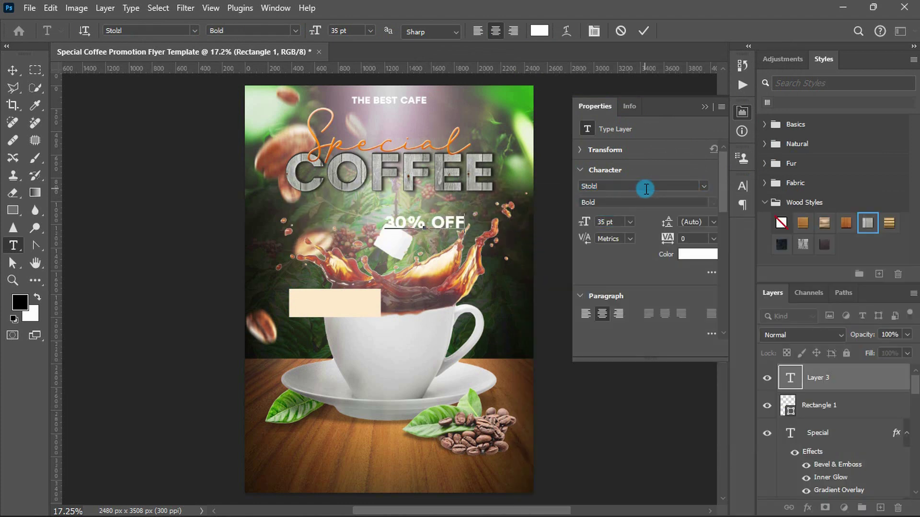
key(ctrl+Return)
click(808, 508)
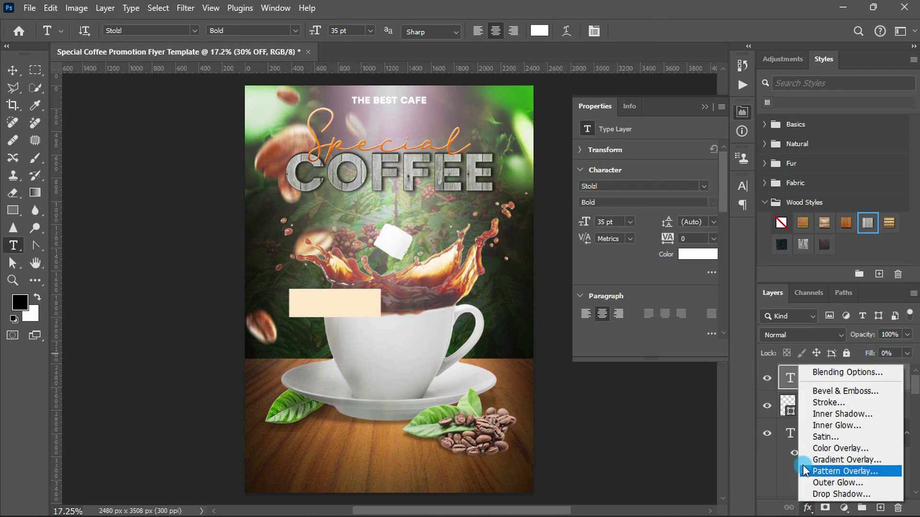
Step: Give '30% OFF' a gradient overlay from orange at 25% to brown at 100%
click(814, 480)
click(657, 142)
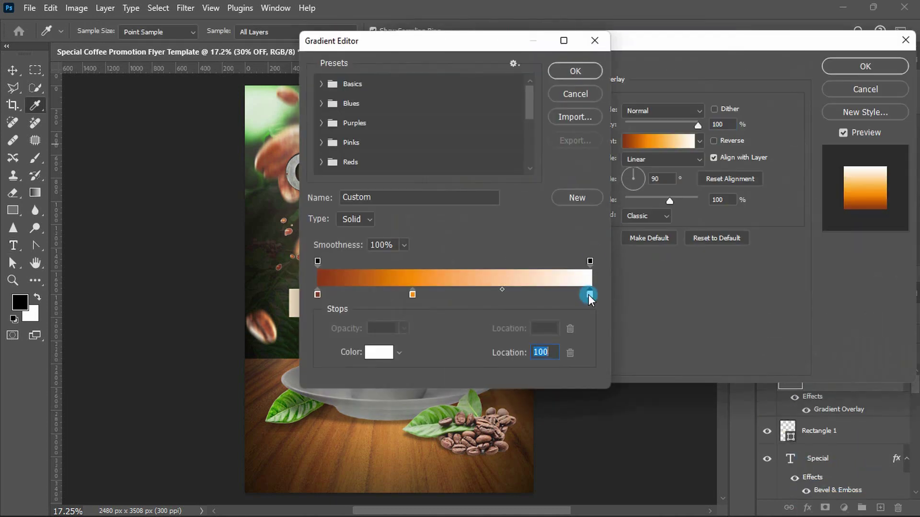
drag(589, 294, 590, 330)
click(340, 295)
text(0)
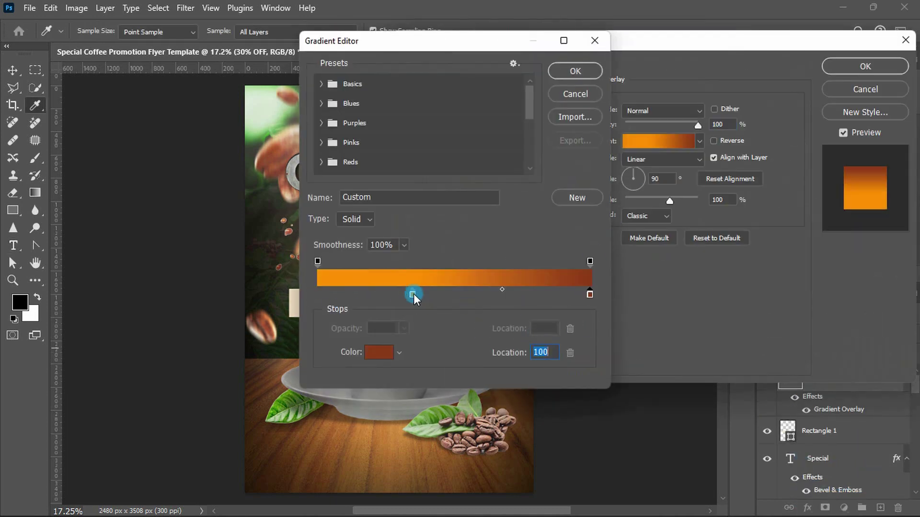
click(412, 294)
double_click(543, 352)
text(25)
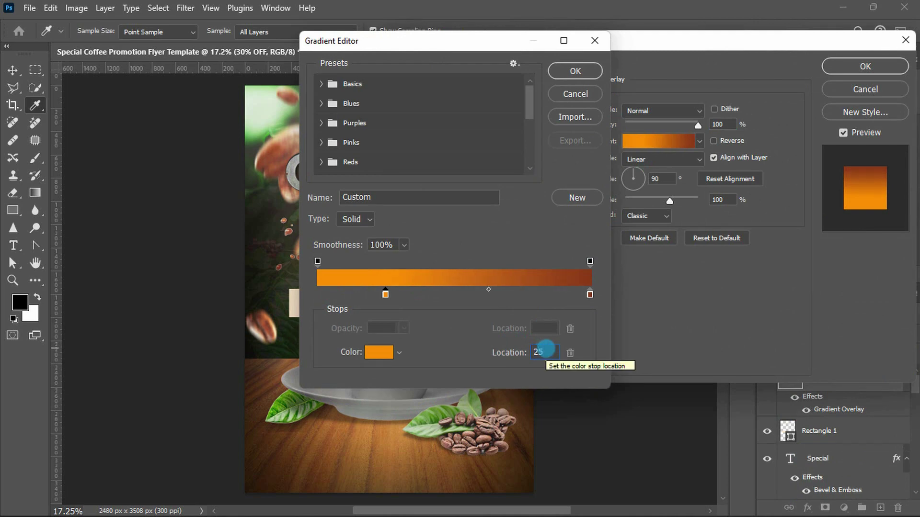
drag(471, 510, 530, 510)
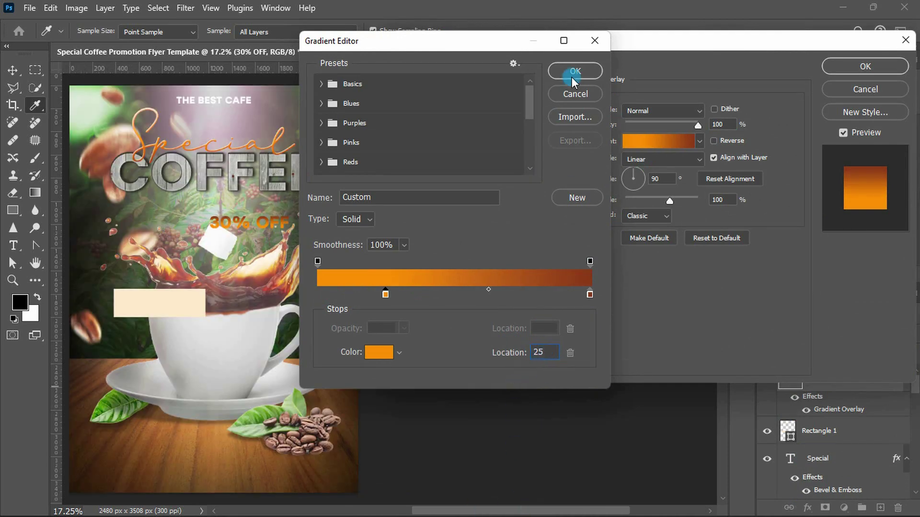
click(574, 94)
key(Return)
Step: Centre the '30% OFF' text vertically and horizontally on the peach rectangle
key(ctrl+0)
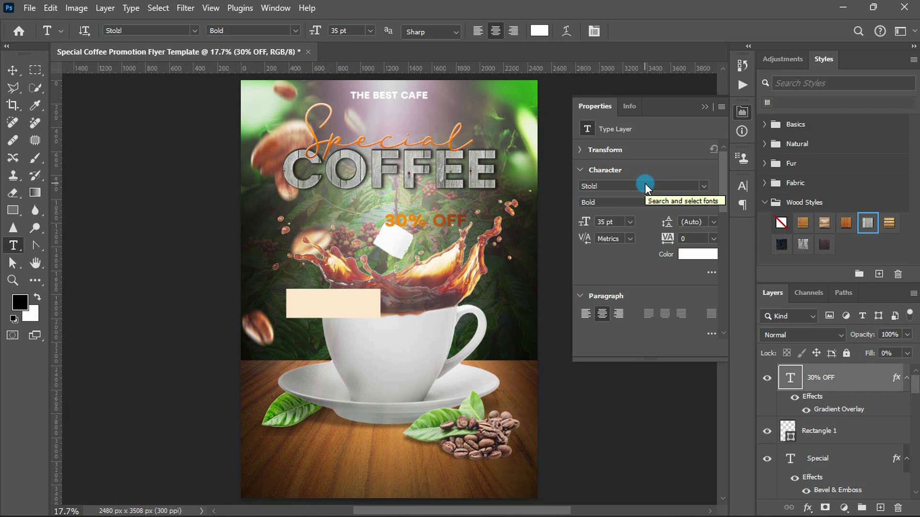
ctrl+click(787, 430)
click(261, 30)
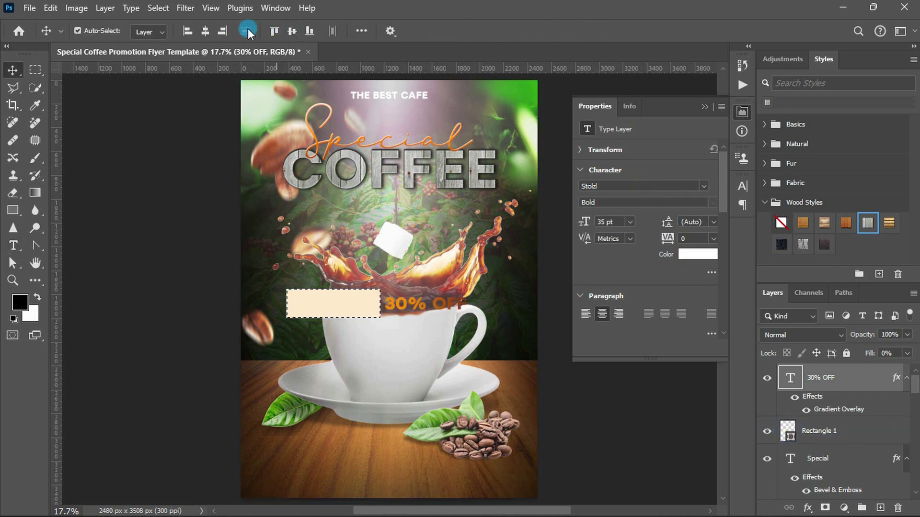
click(205, 31)
key(ctrl+d)
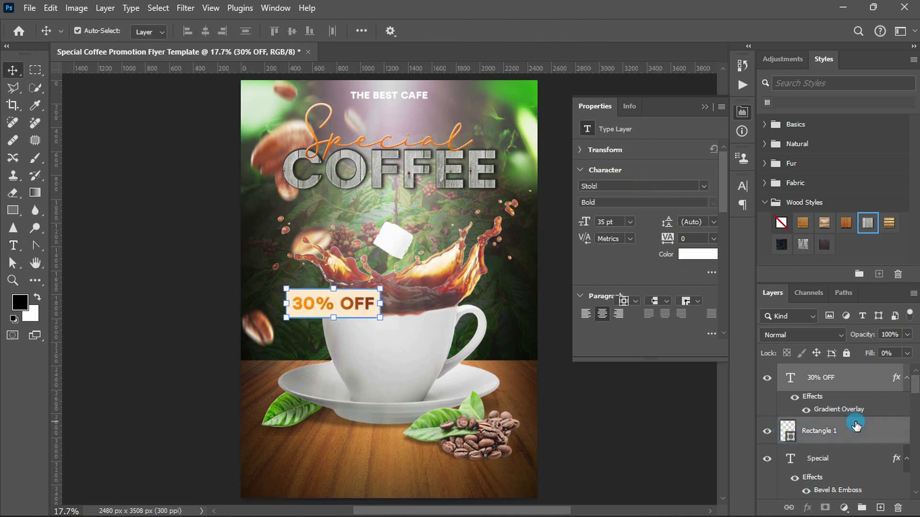
Step: Rotate the rectangle and text badge -10° and move it up-left beside the cup
click(856, 426)
key(ctrl+t)
text(-10)
key(Return)
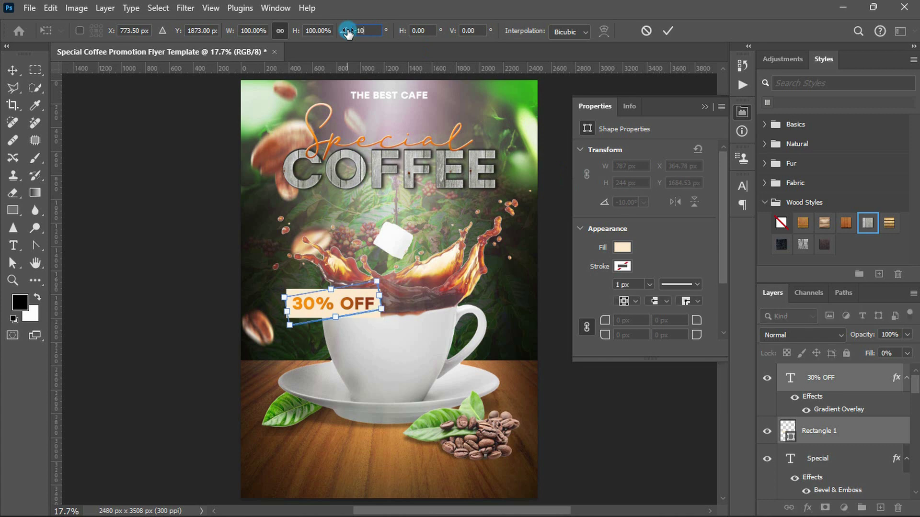
key(Return)
drag(344, 307, 328, 303)
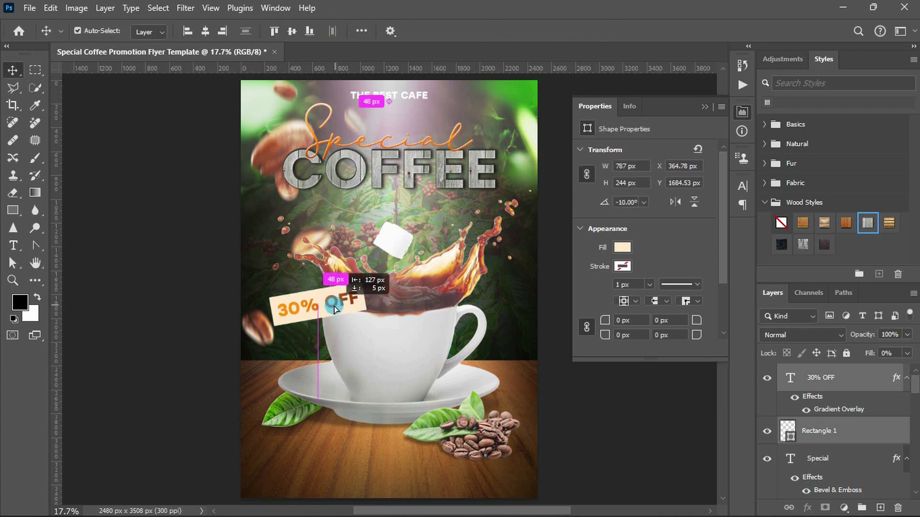
click(852, 386)
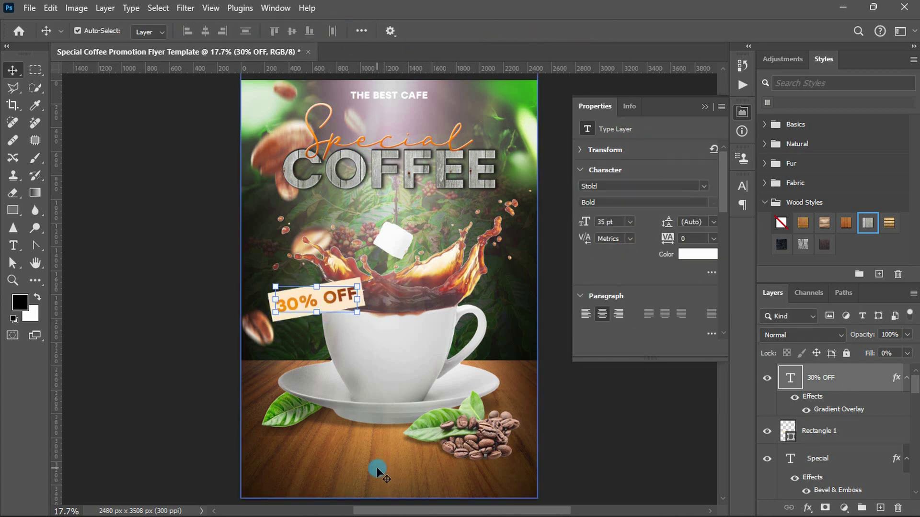
key(t)
click(361, 472)
text(13)
key(Return)
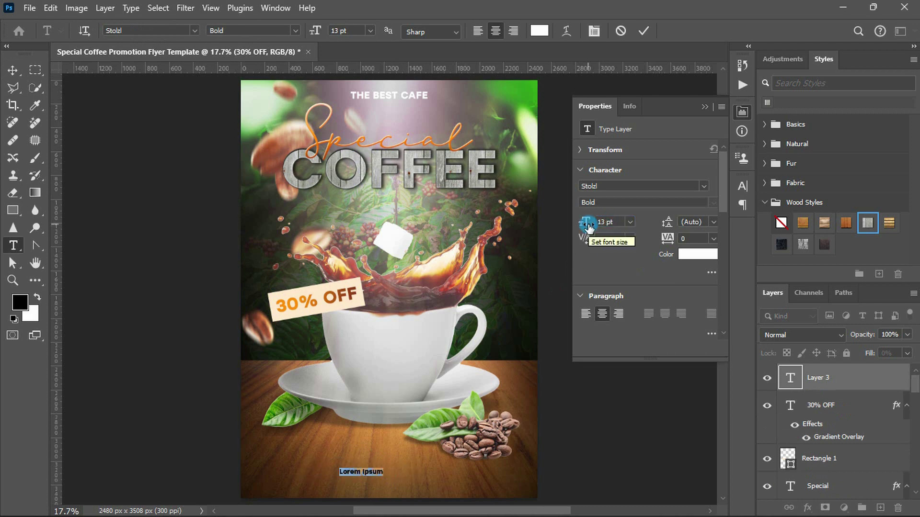
text(123 SOUTH STREET, YOURCITY 12. CALL US: +123 456 789)
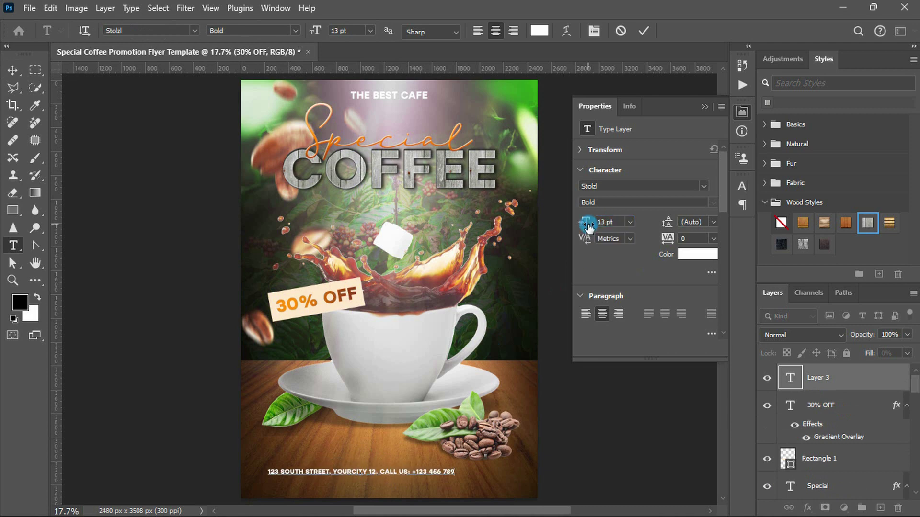
text(WWW.WEBSITE.COM)
drag(397, 478, 306, 481)
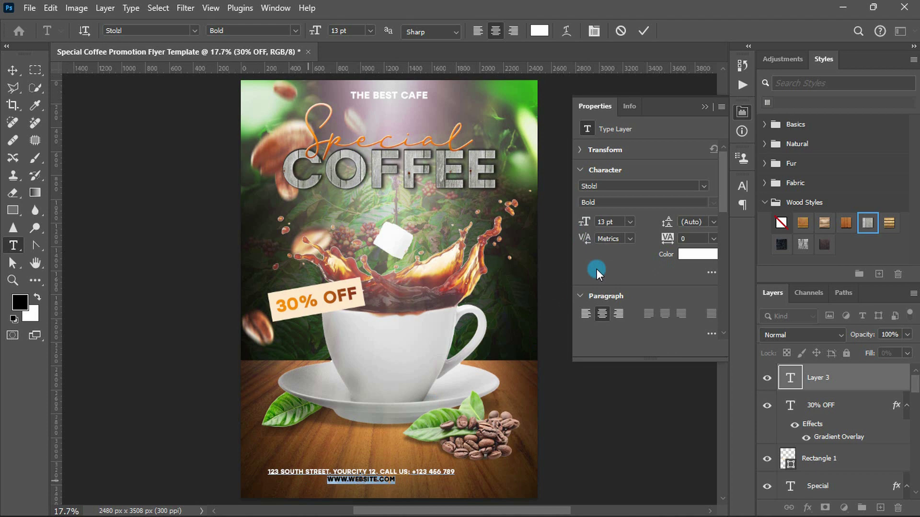
text(500)
key(Return)
key(ctrl+Return)
key(v)
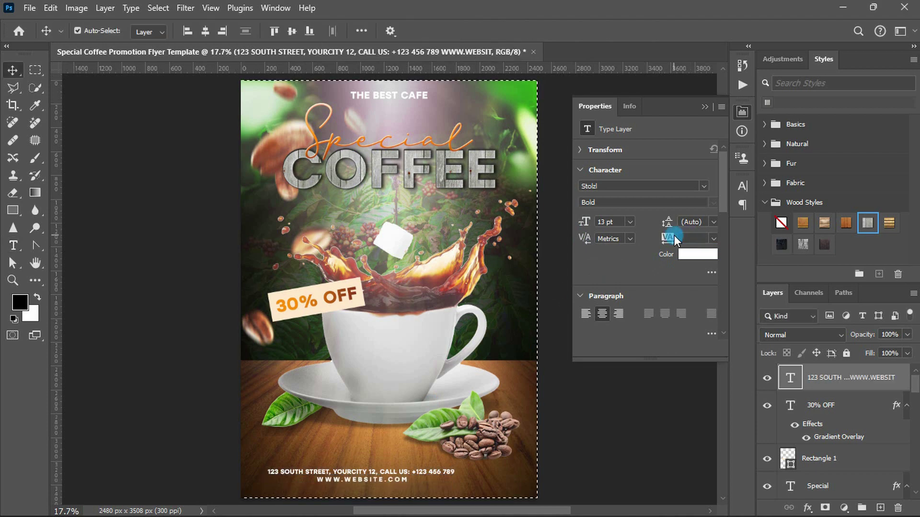